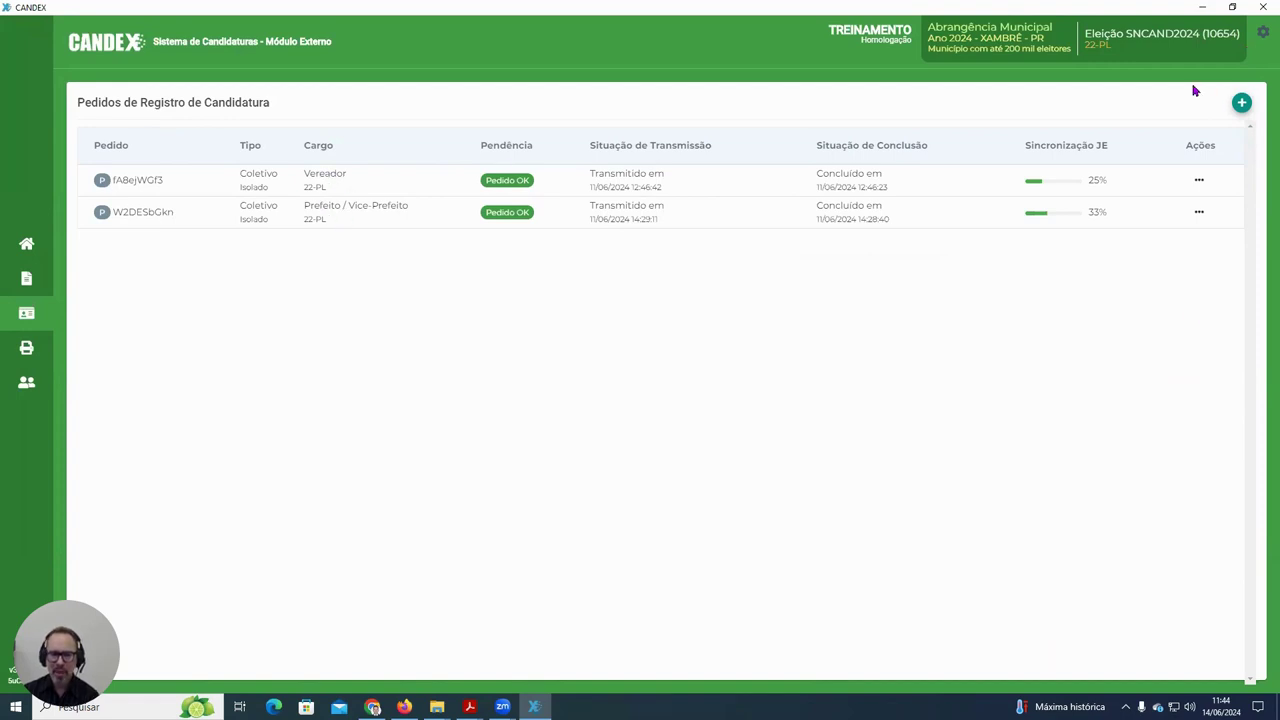
- Start a new Novo Pedido request with type Substituição and office Vereador
click(1242, 104)
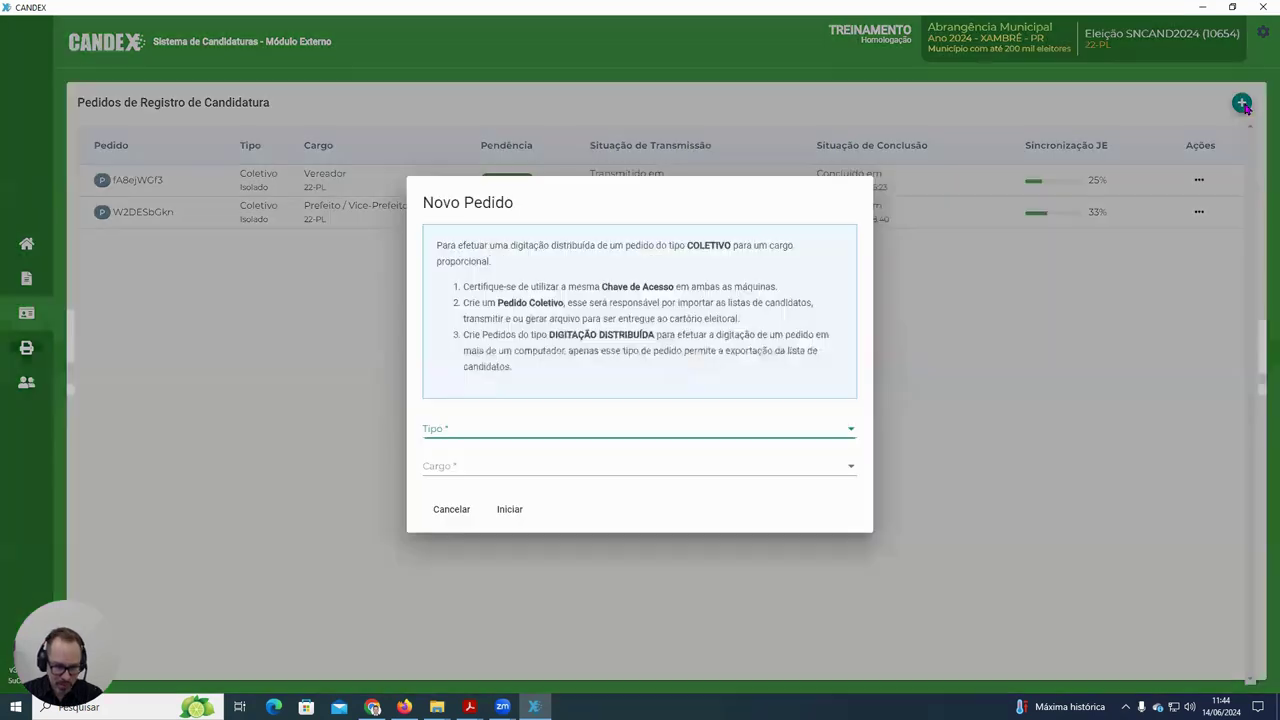
click(846, 431)
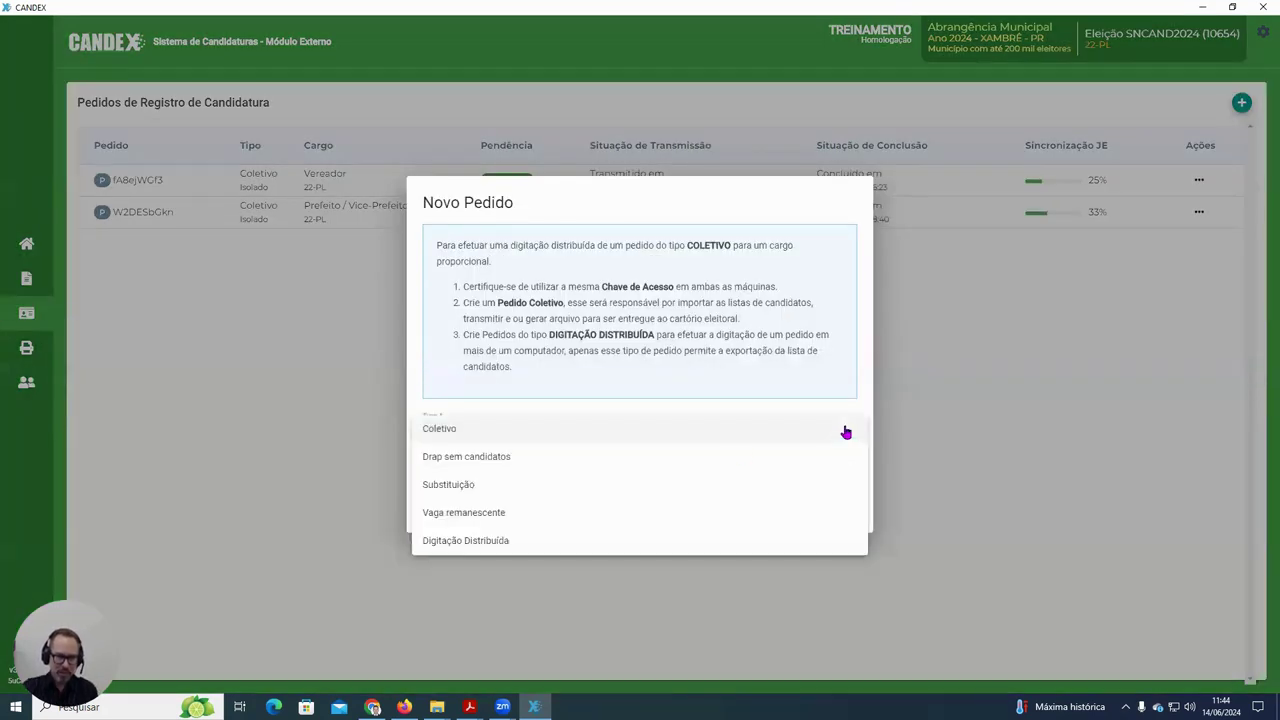
click(528, 488)
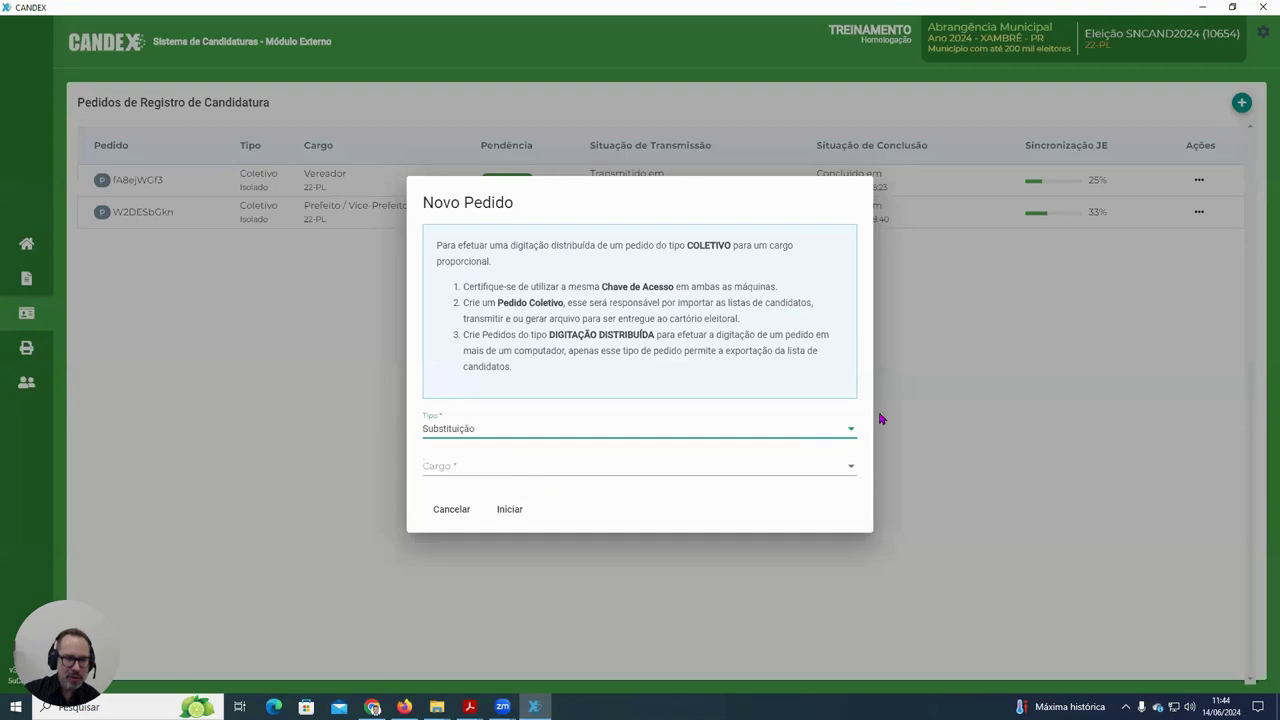
click(849, 470)
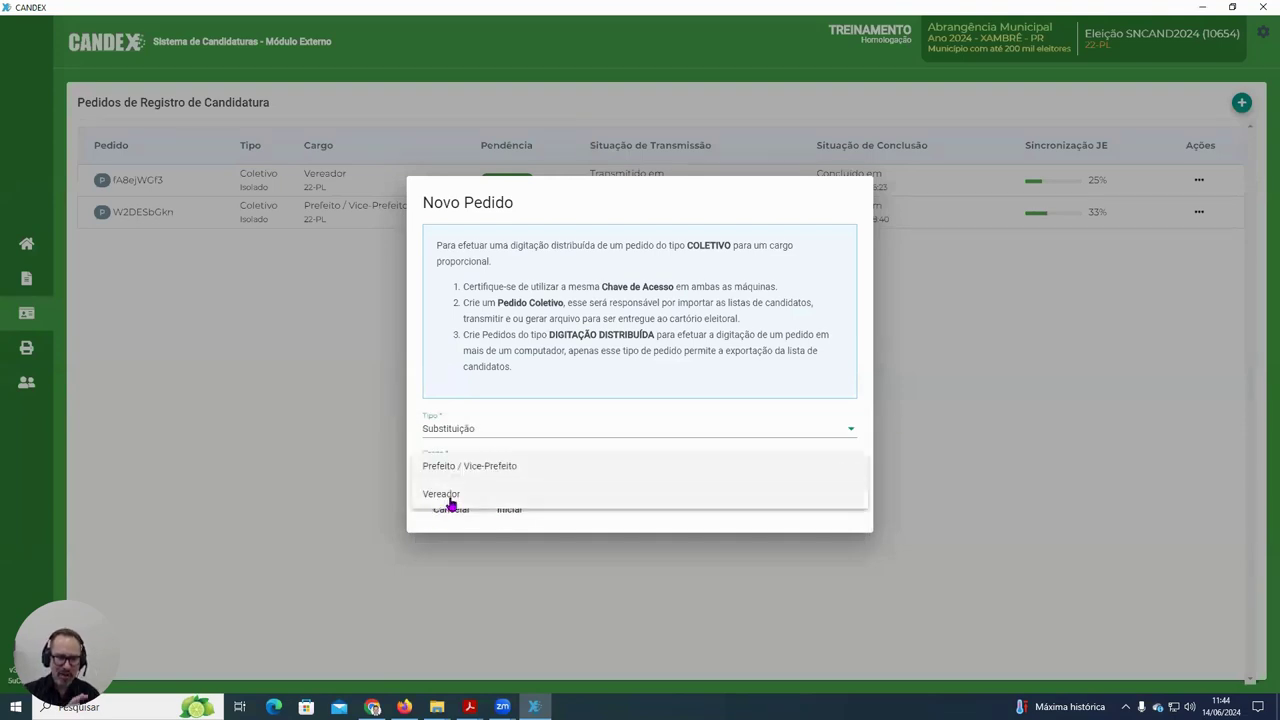
click(452, 496)
click(509, 512)
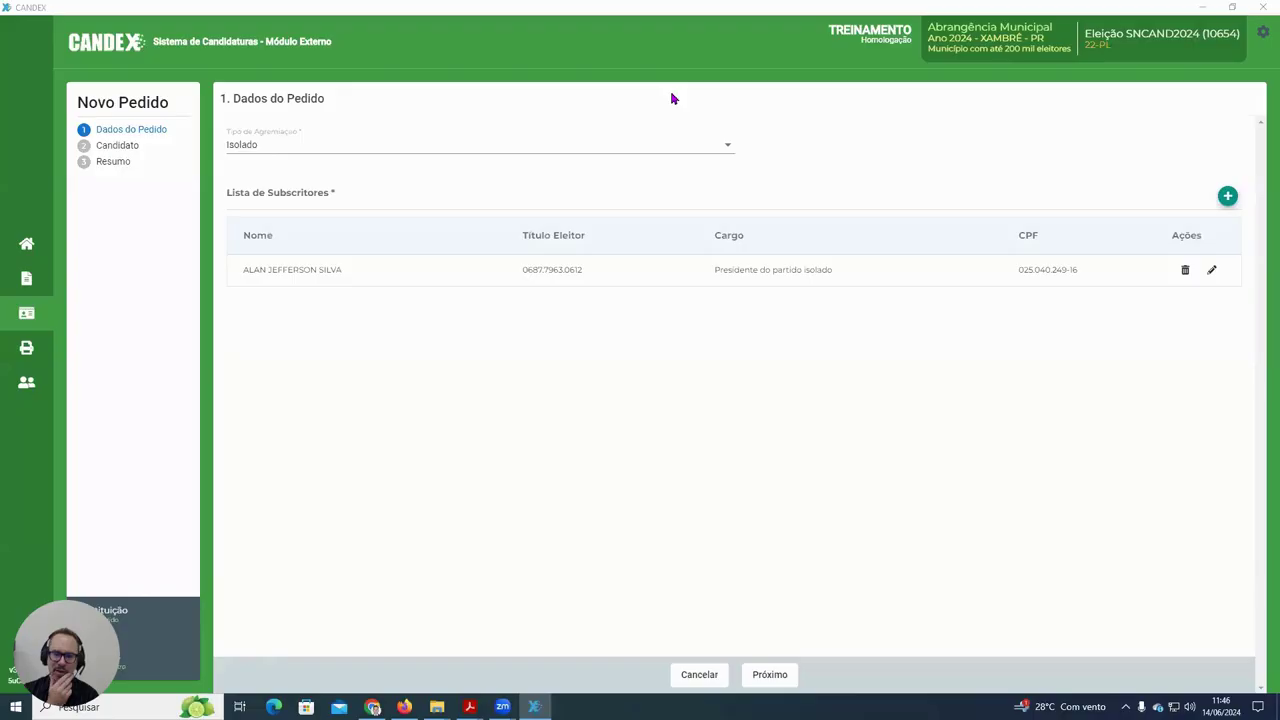
- Add Vereador candidate 22823 of 22-PL to the request and advance to Resumo
click(780, 676)
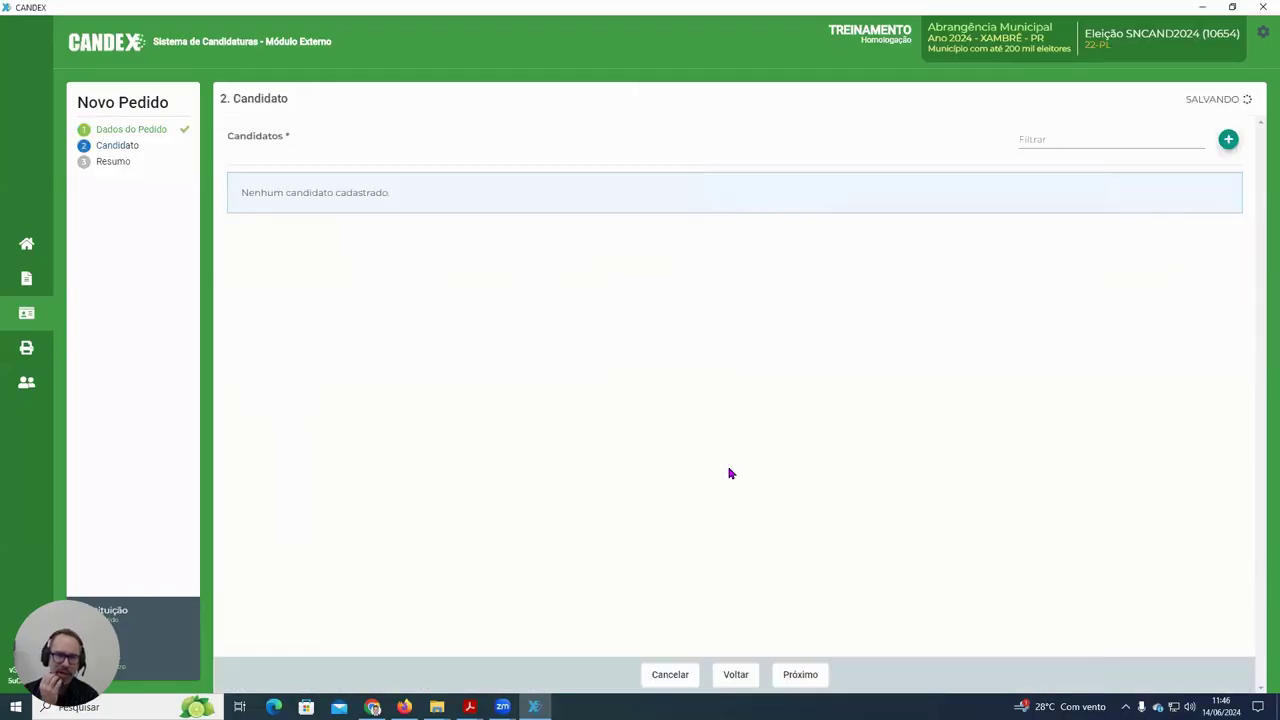
click(1227, 141)
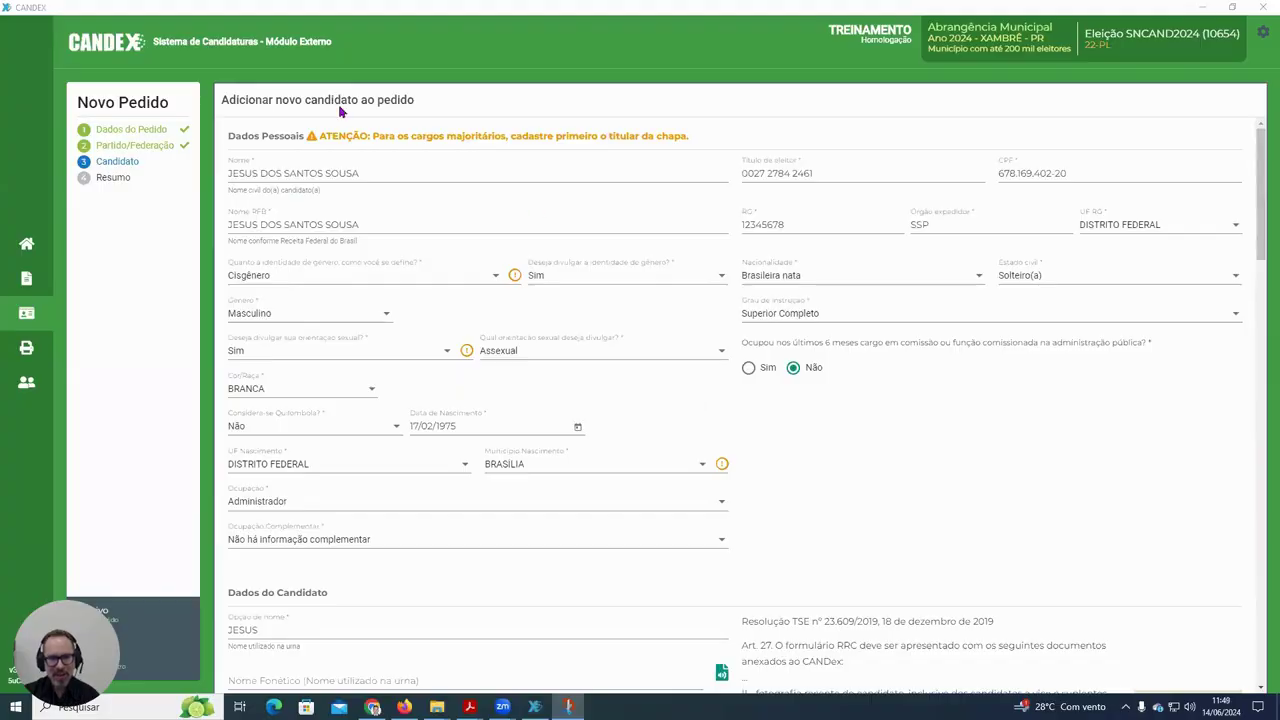
scroll(620, 320, down, 20)
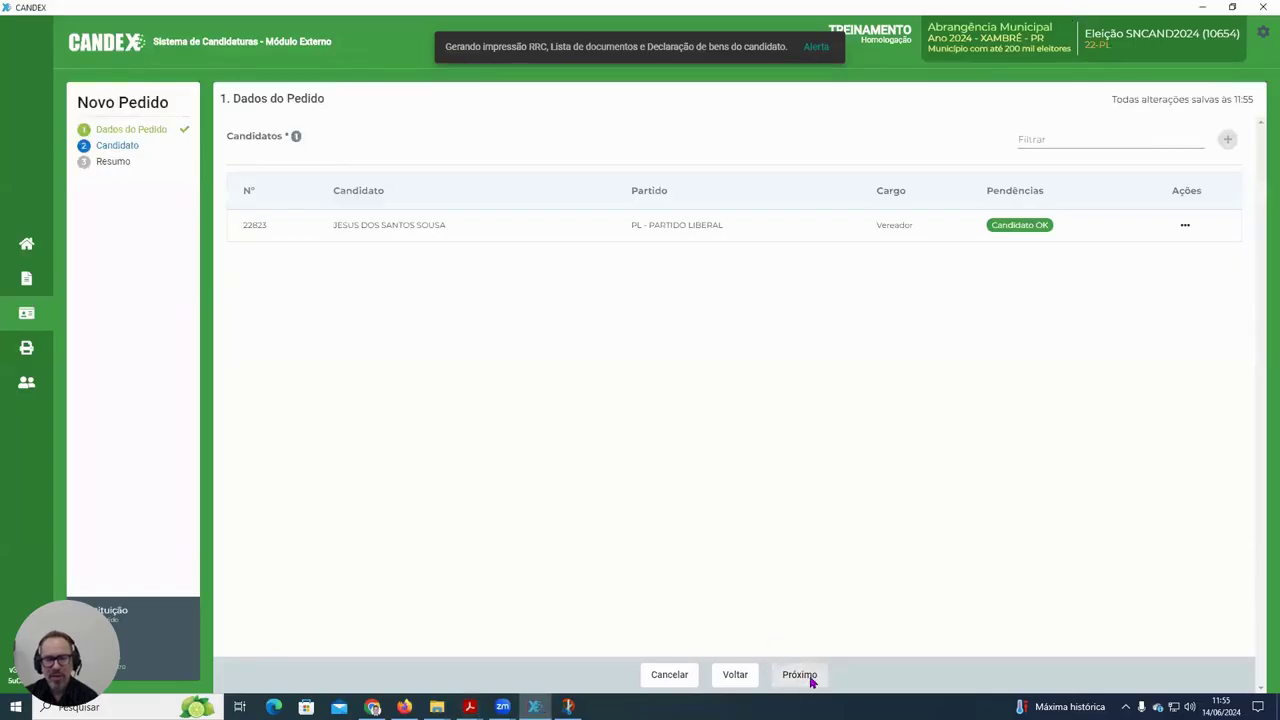
click(809, 676)
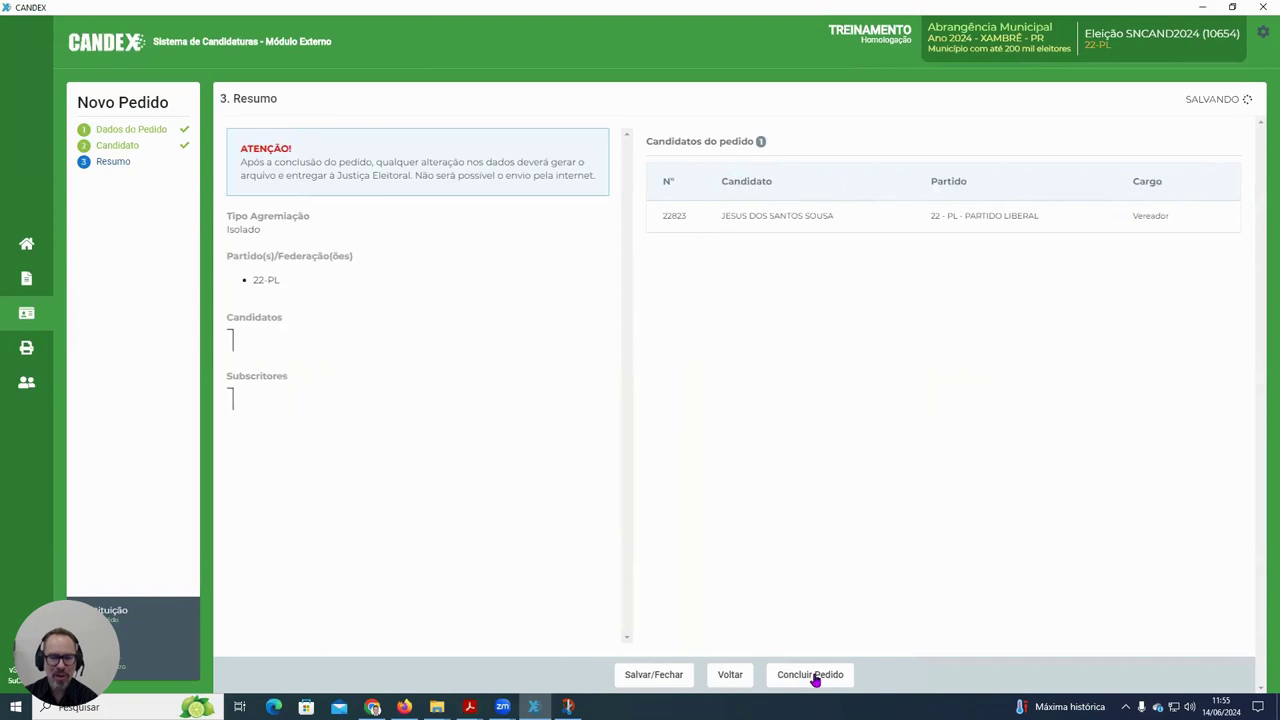
- Conclude the request, send it with the replaced candidate's process number, and accept printing the receipt
click(814, 676)
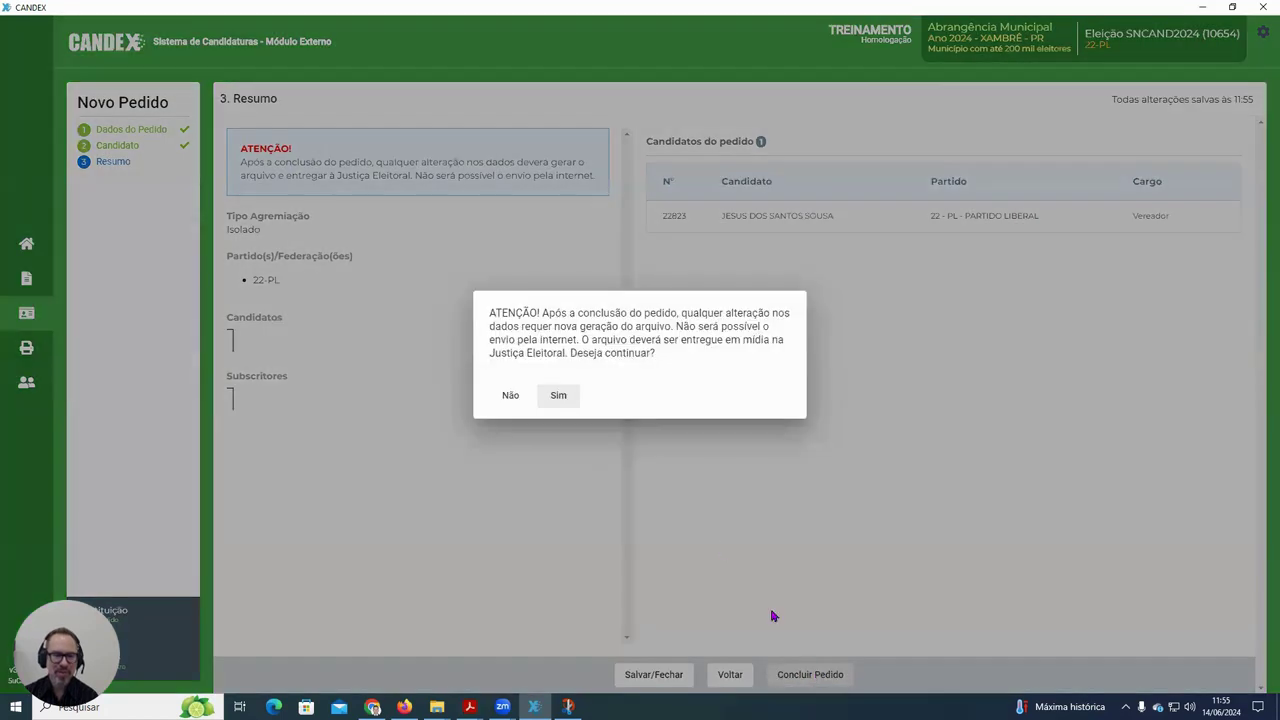
click(558, 397)
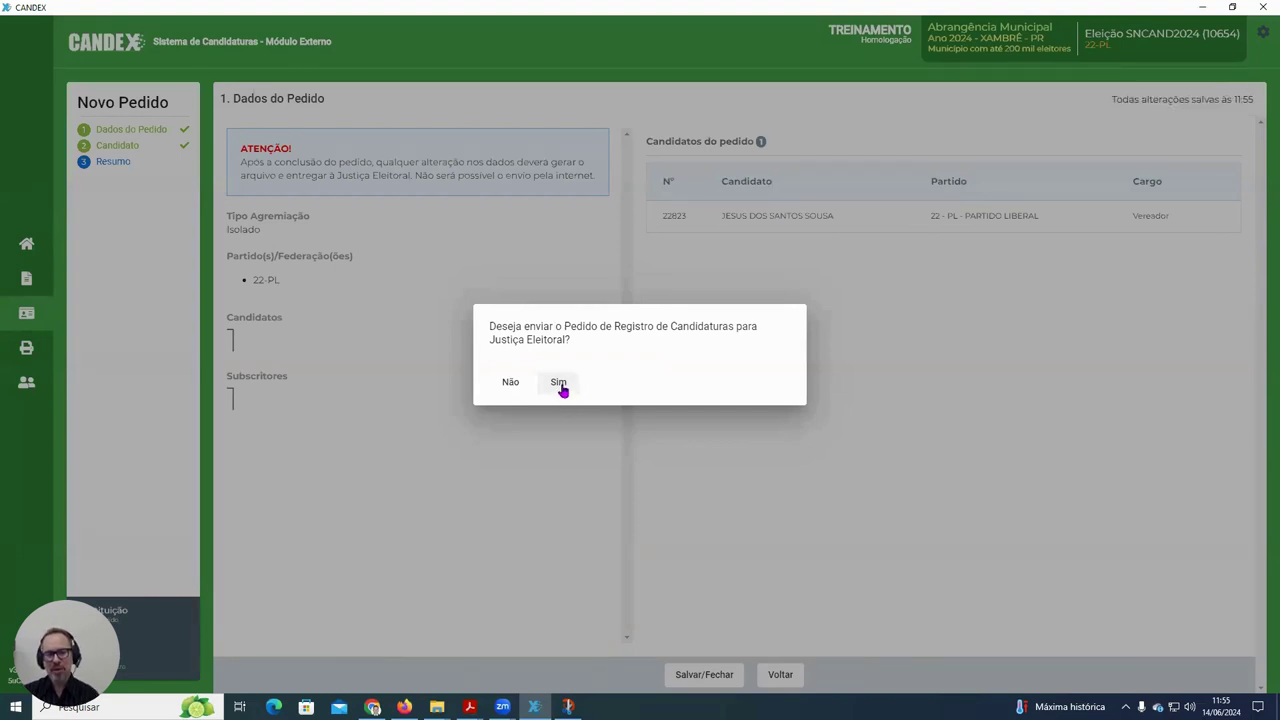
click(560, 387)
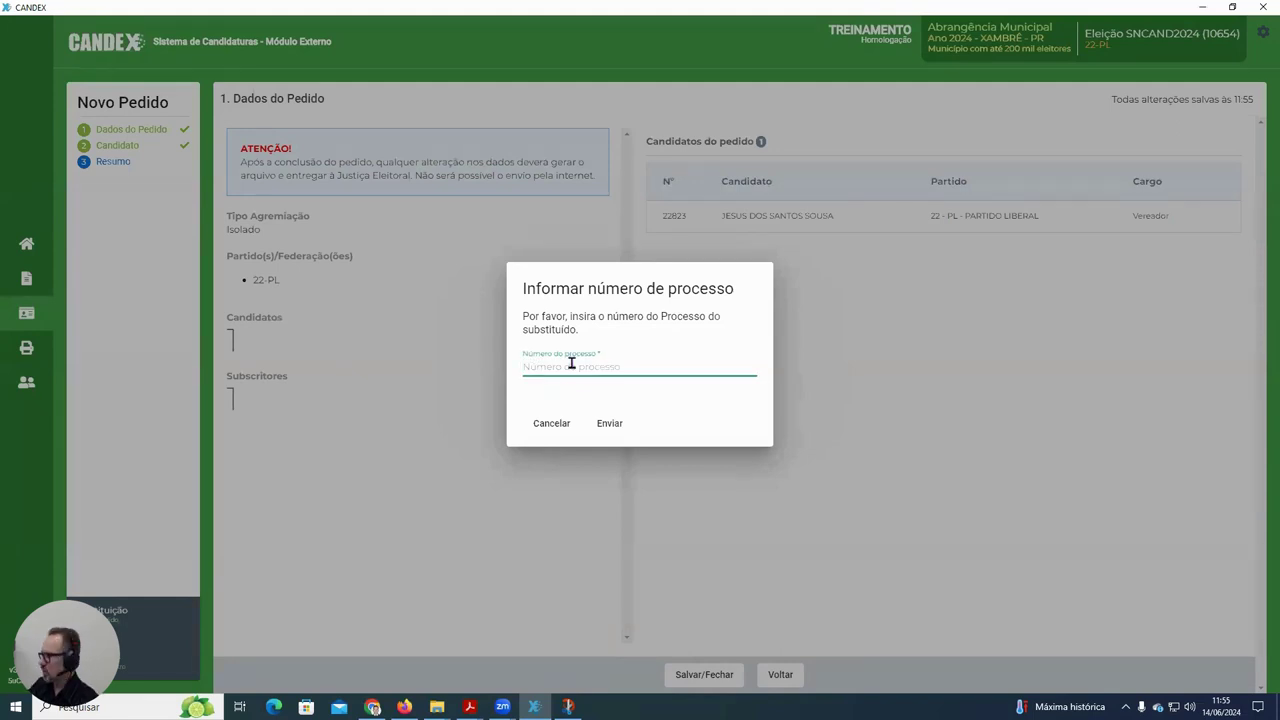
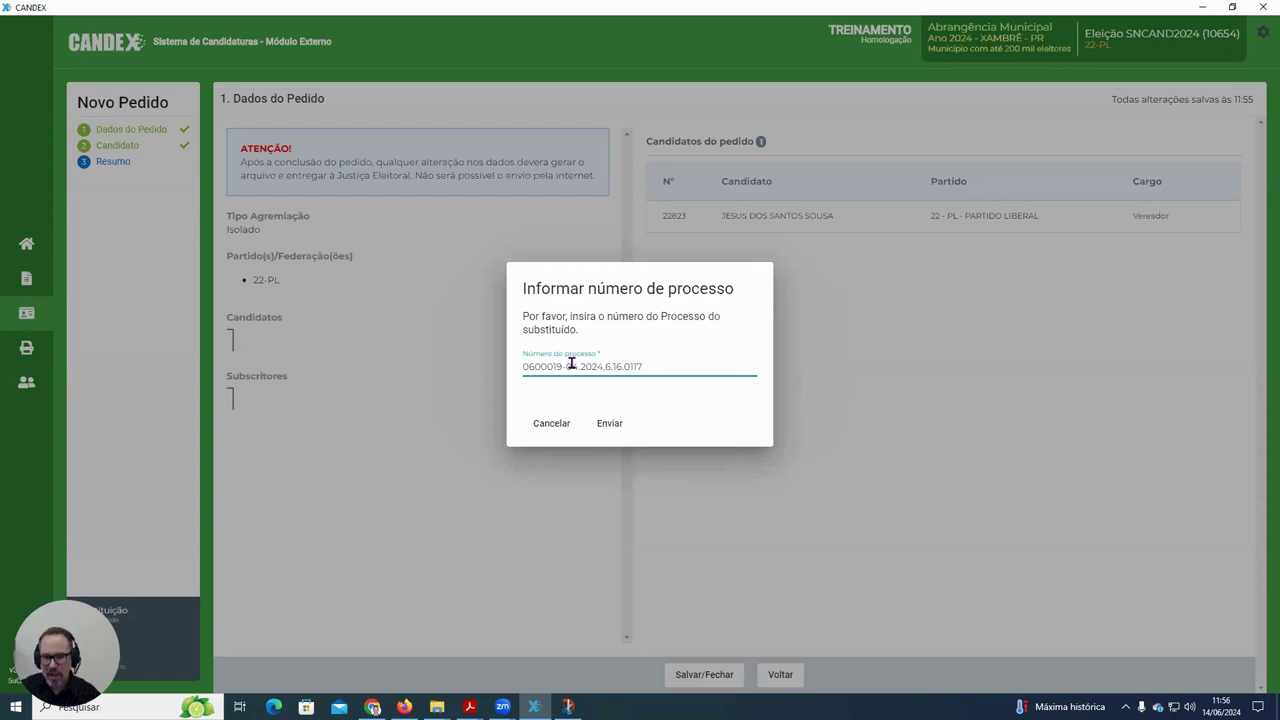
click(612, 426)
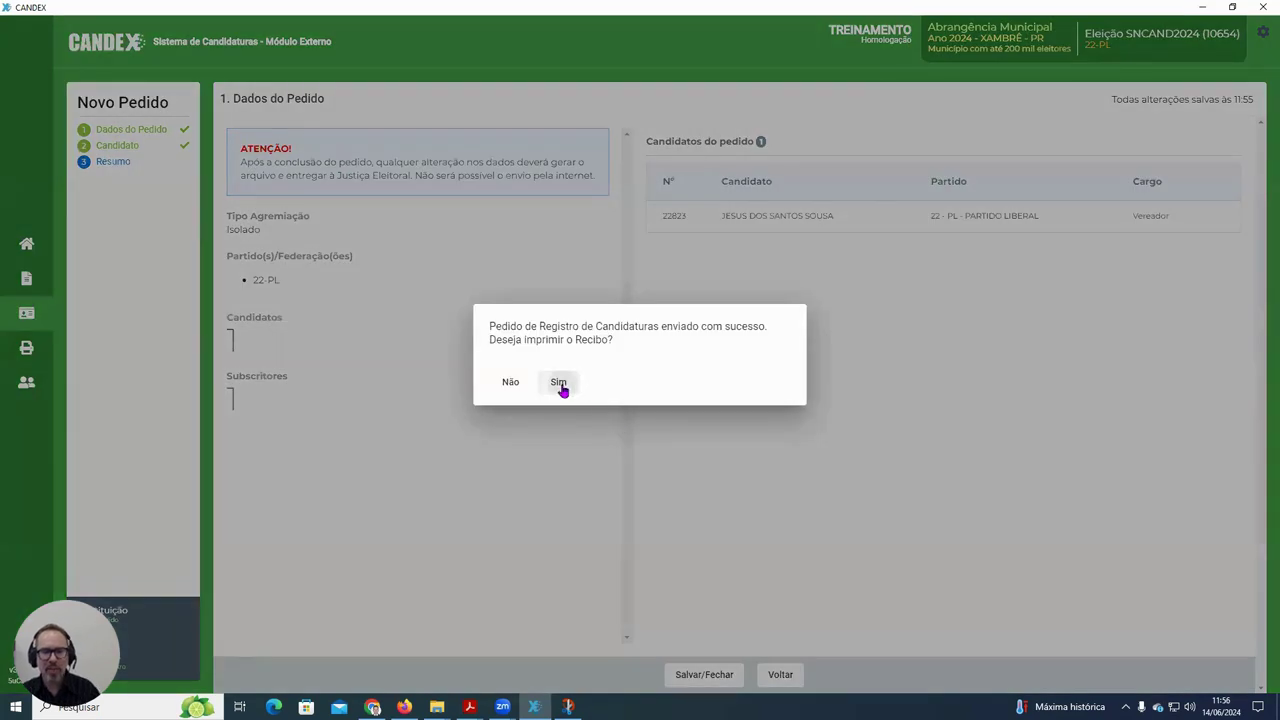
click(561, 385)
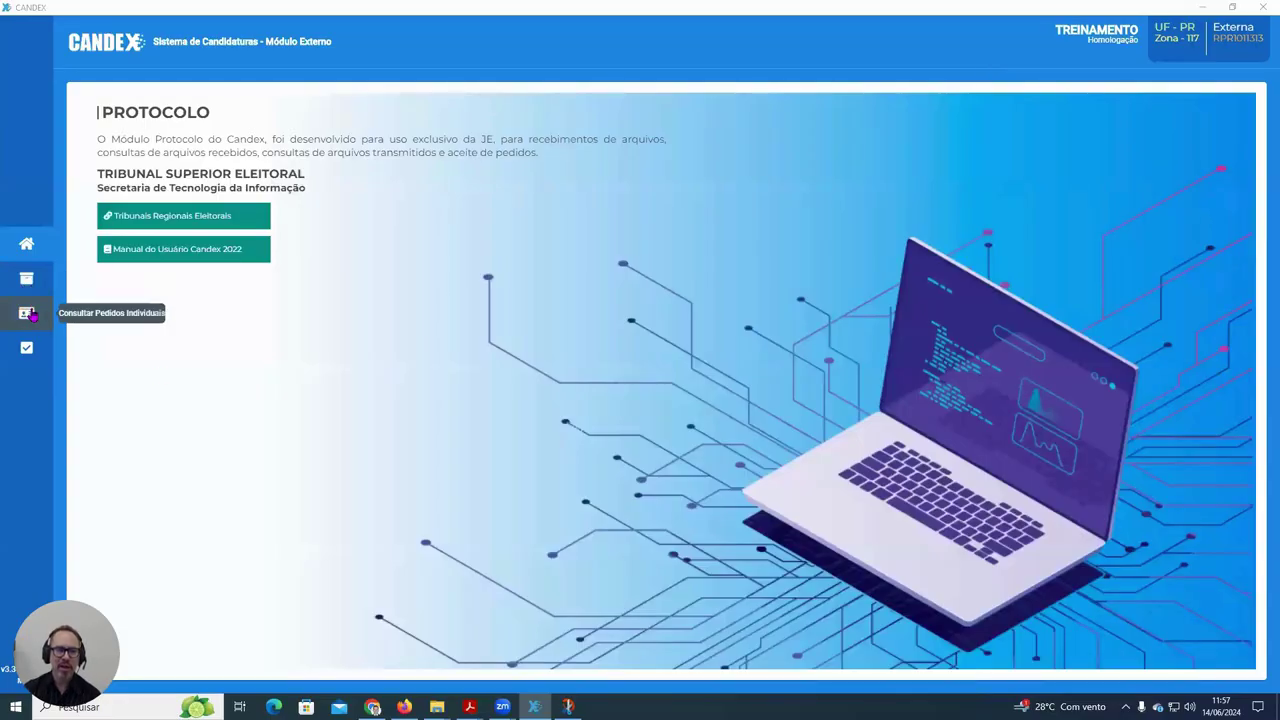
- In Aceite de Pedidos, load the received requests and view the Substituição request
click(26, 348)
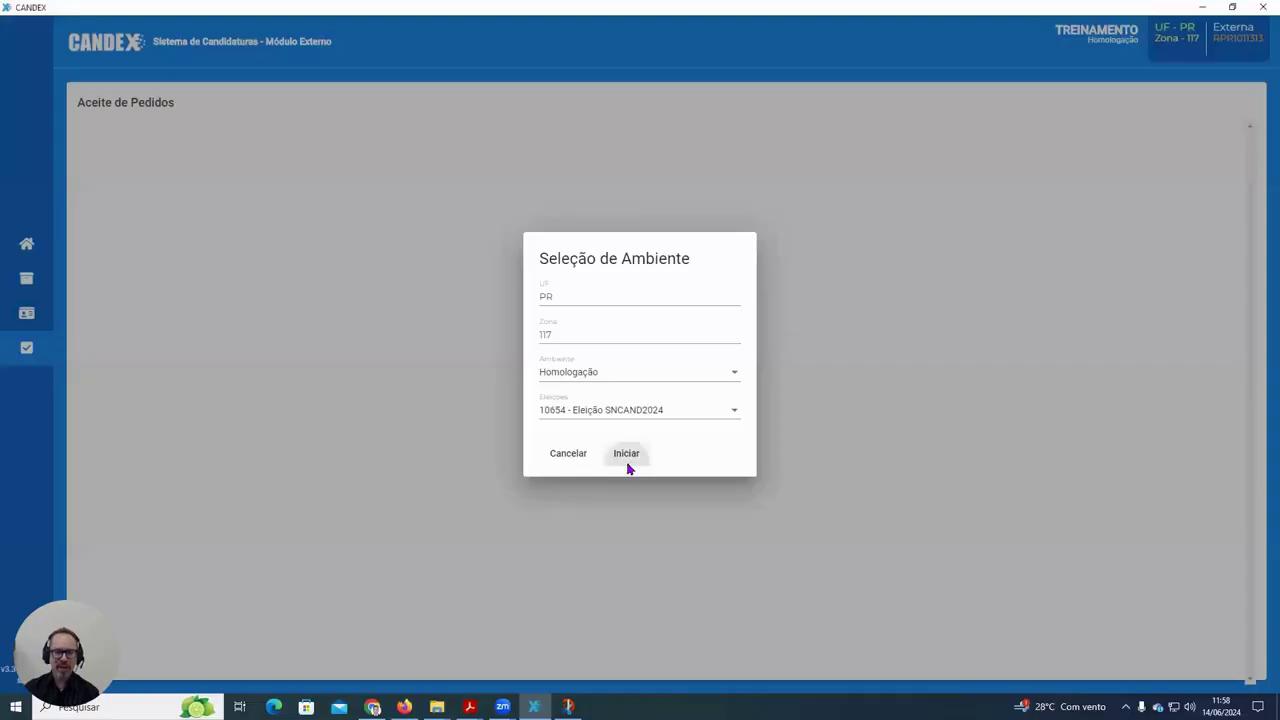
click(626, 455)
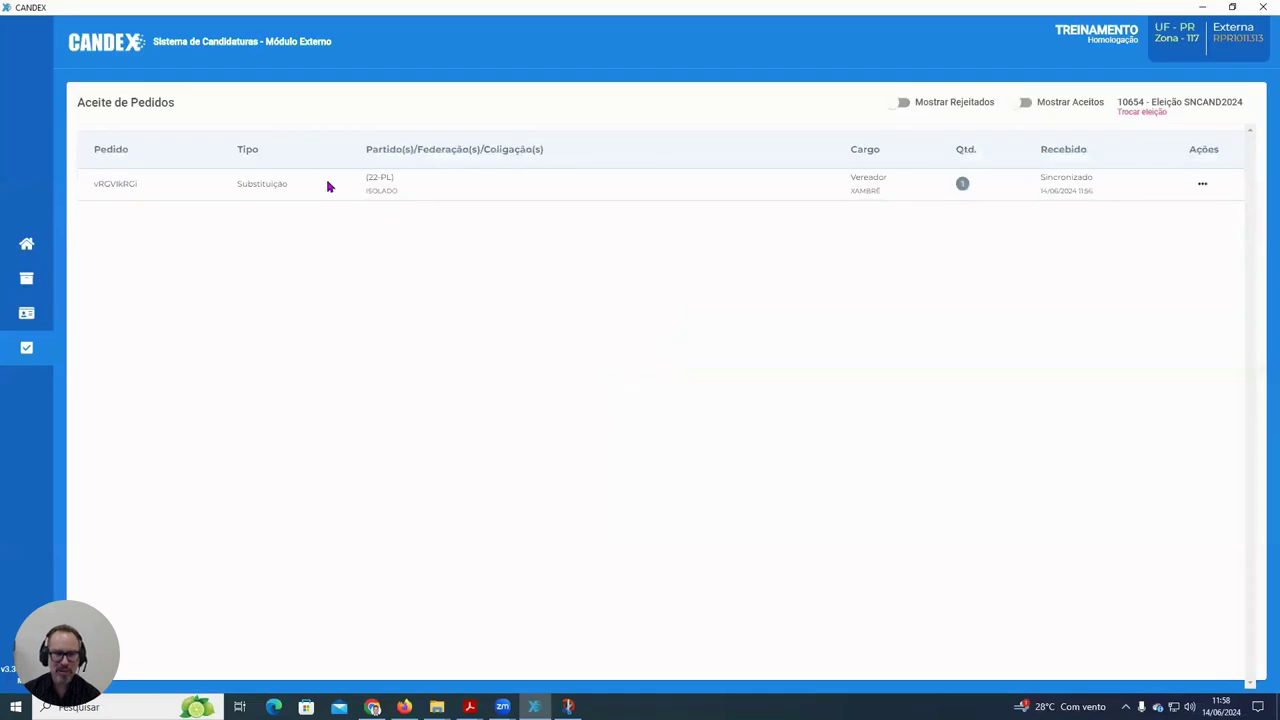
double_click(256, 184)
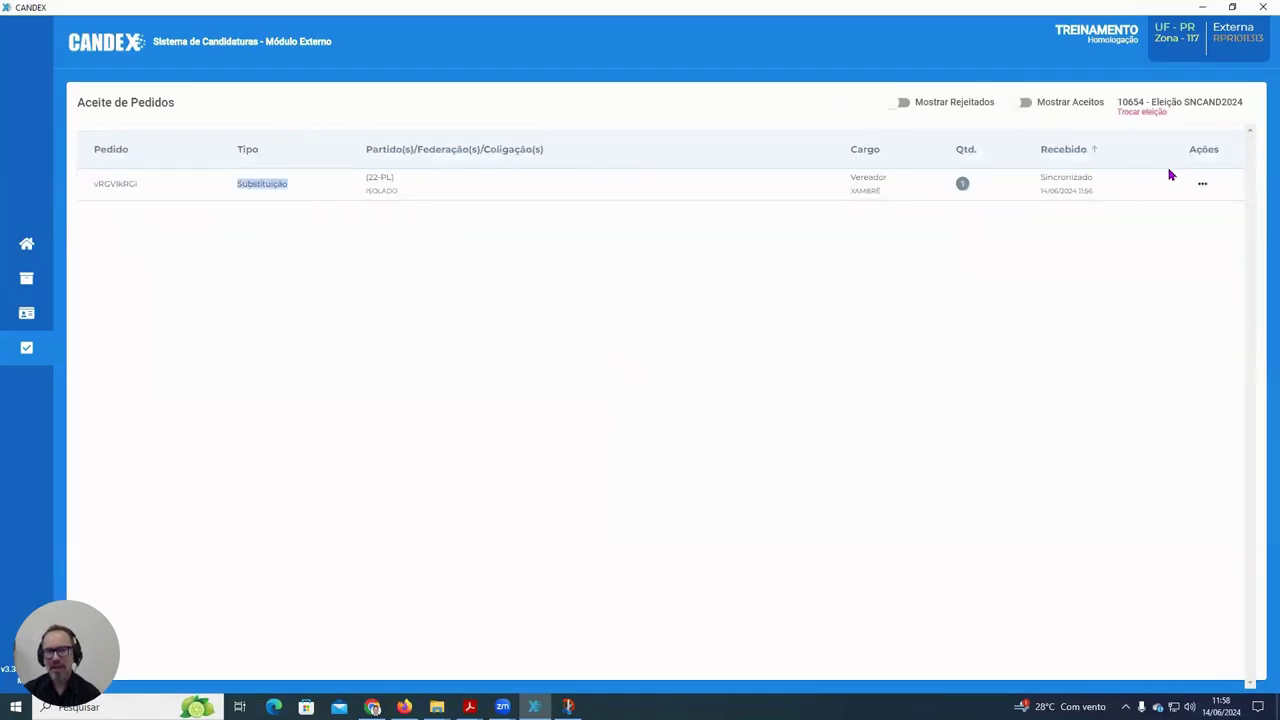
click(1202, 185)
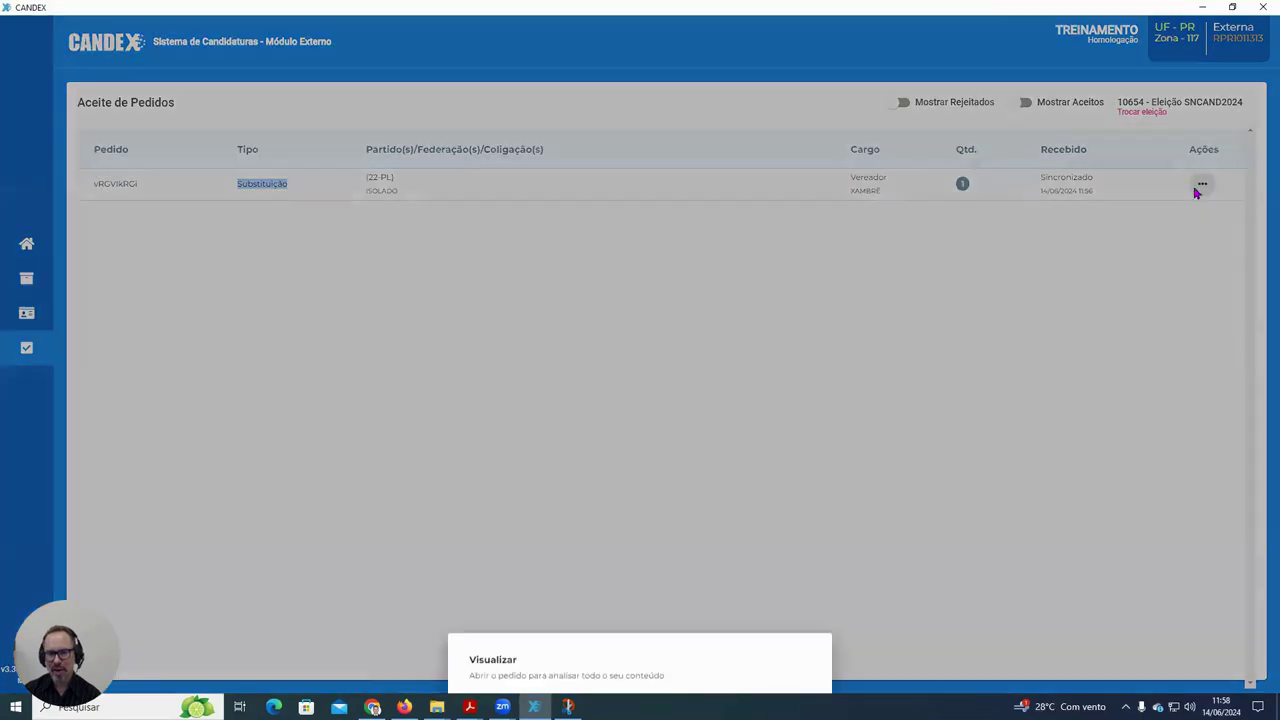
click(495, 657)
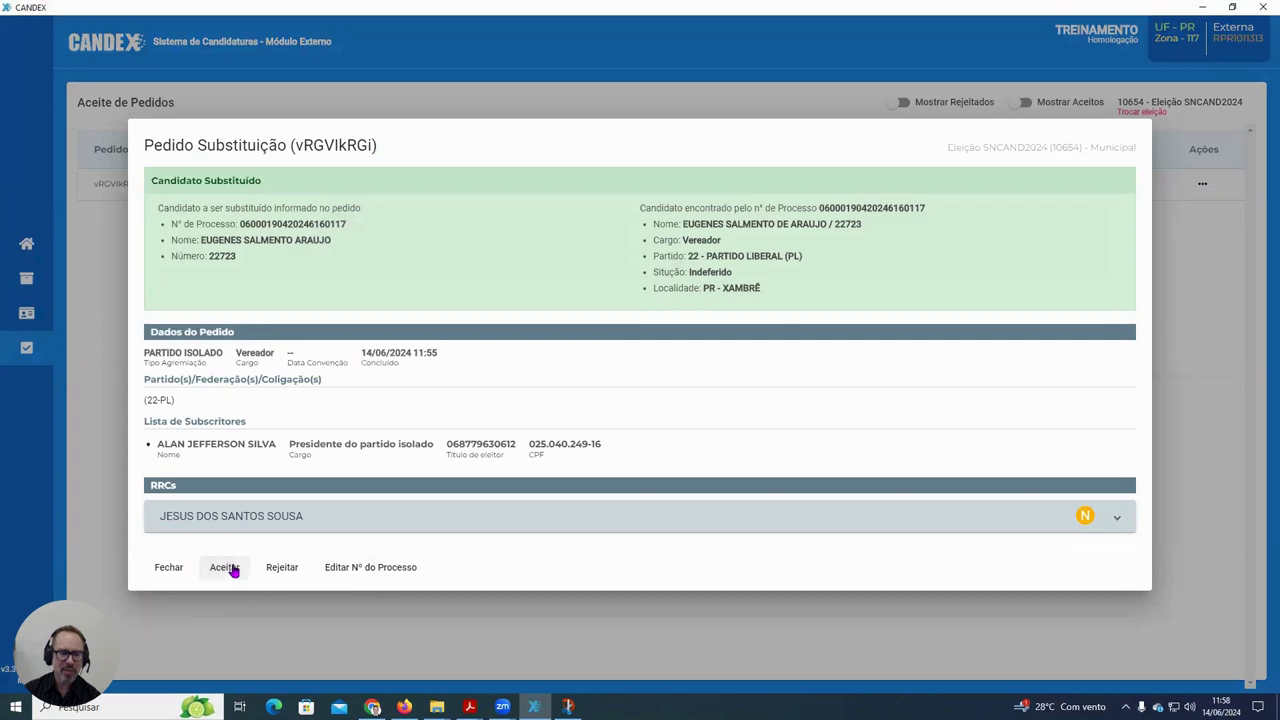
- Review the substitute candidate's RRC details and accept the request
click(1117, 518)
scroll(403, 417, down, 15)
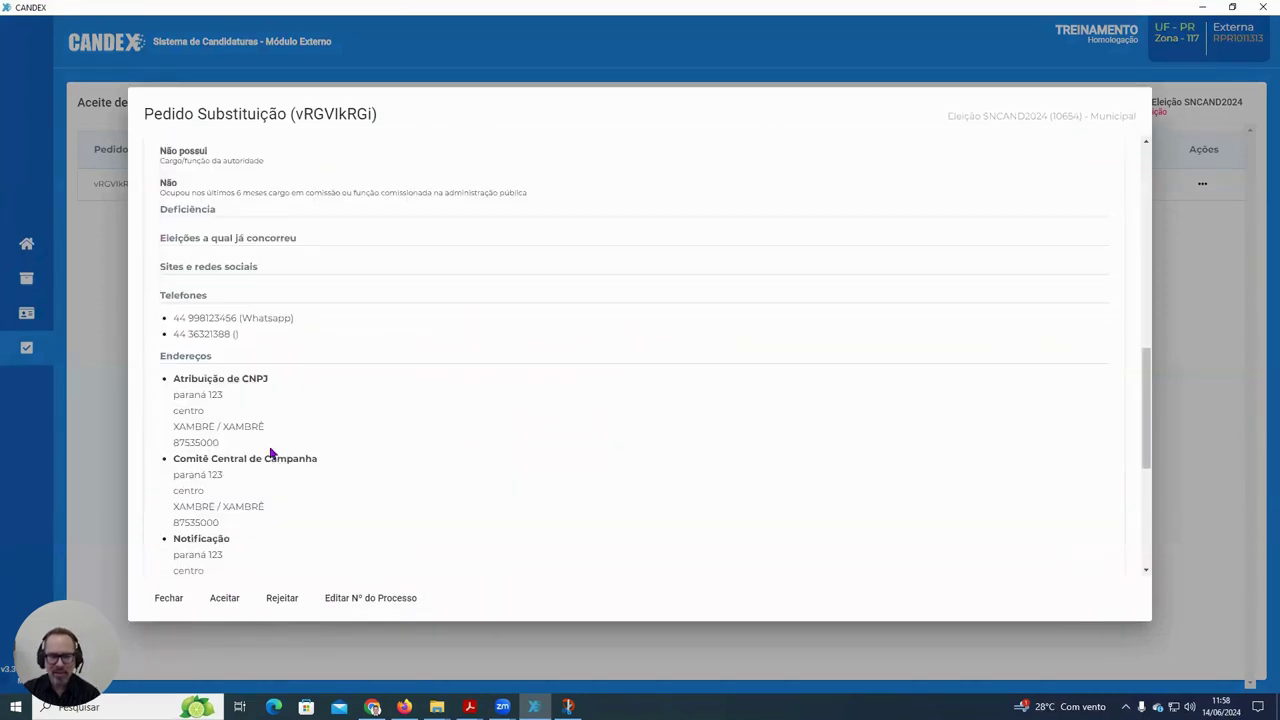
click(225, 598)
click(642, 375)
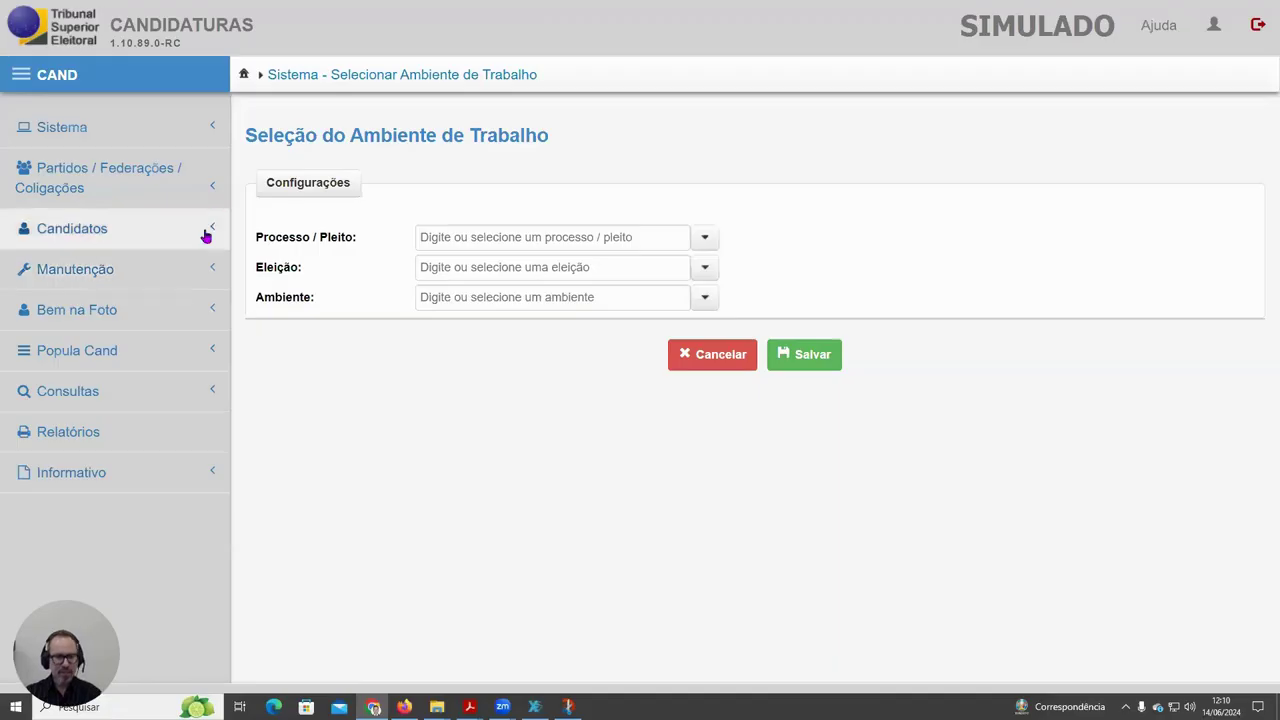
- In Consultar / Editar, search the Vereador candidates of party 22 - PL
click(205, 230)
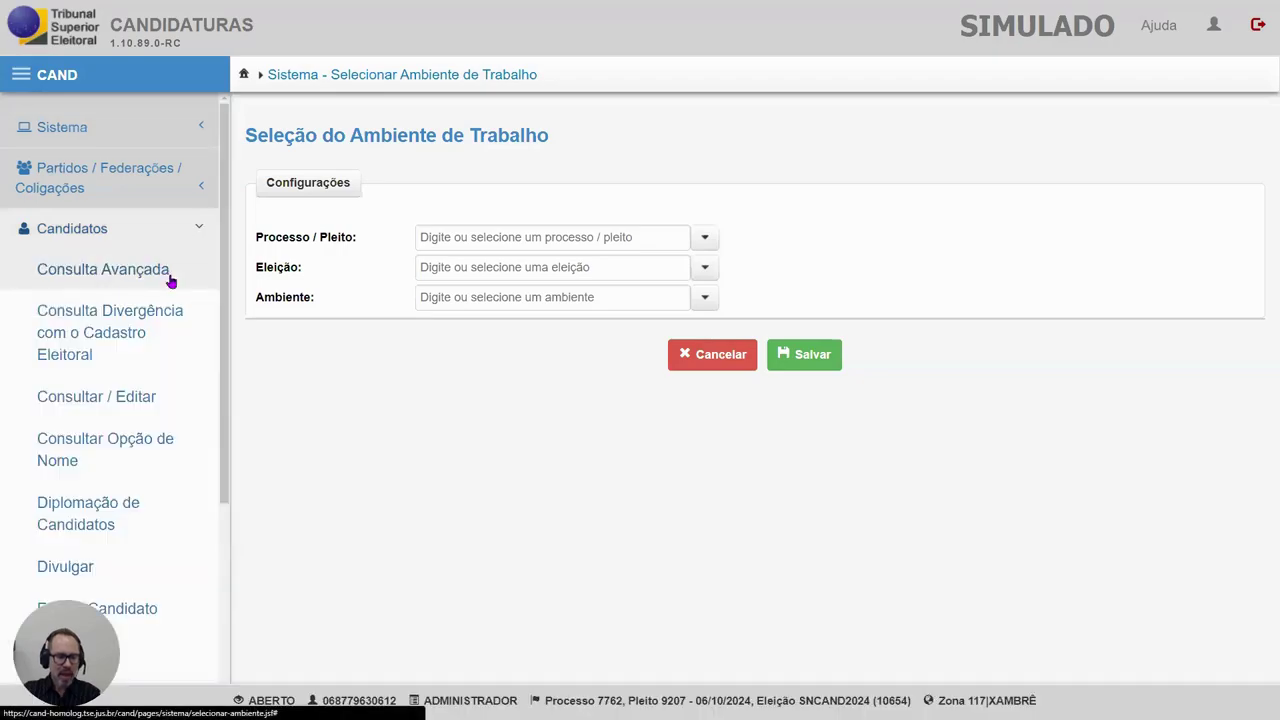
click(134, 394)
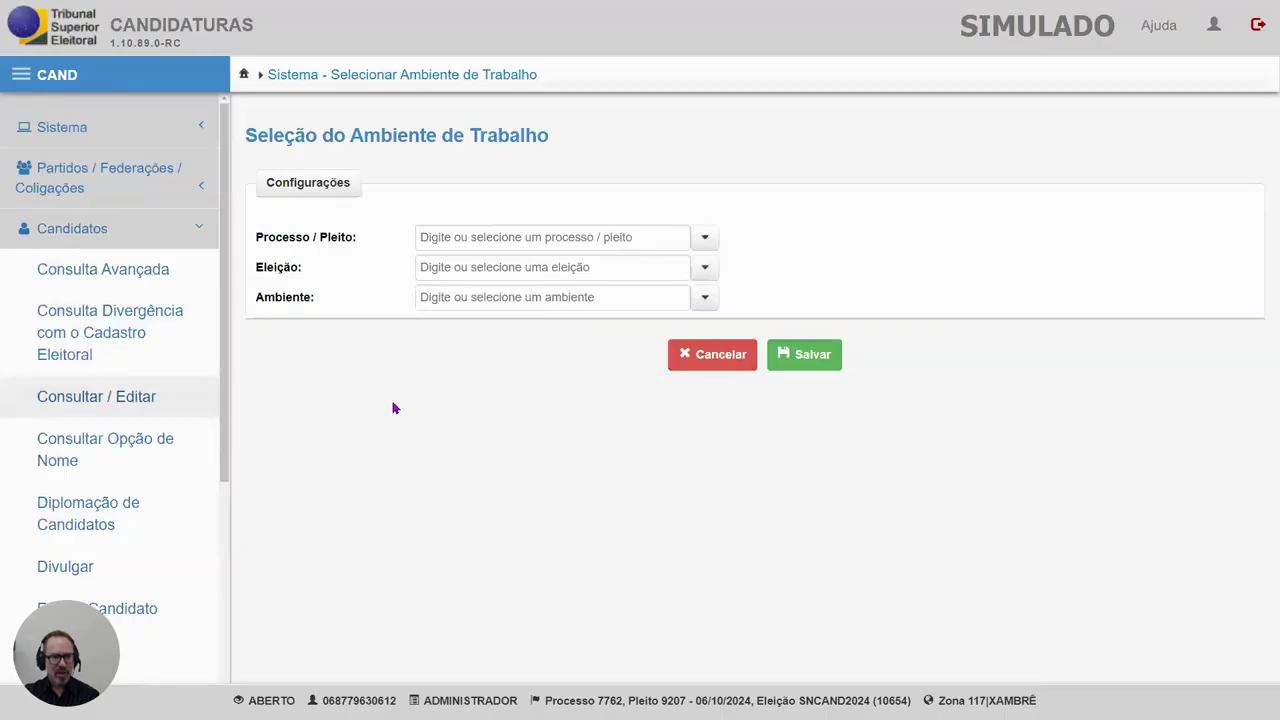
click(741, 248)
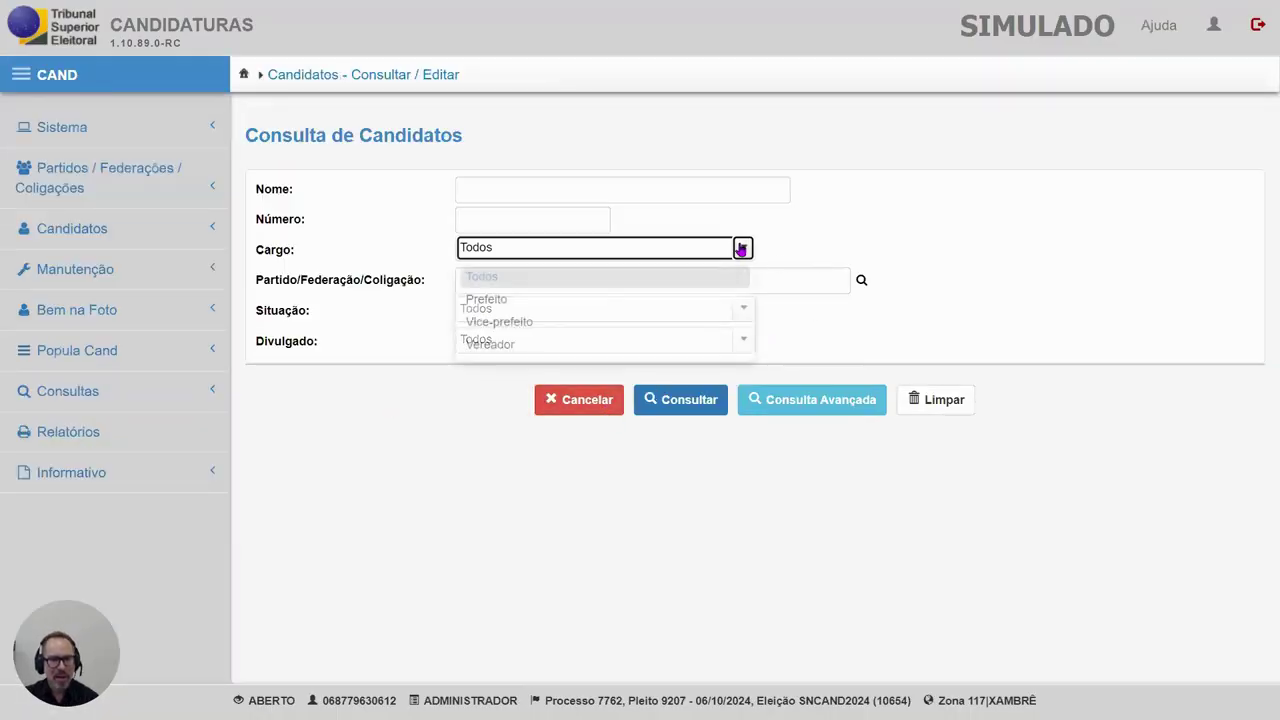
click(580, 343)
click(862, 281)
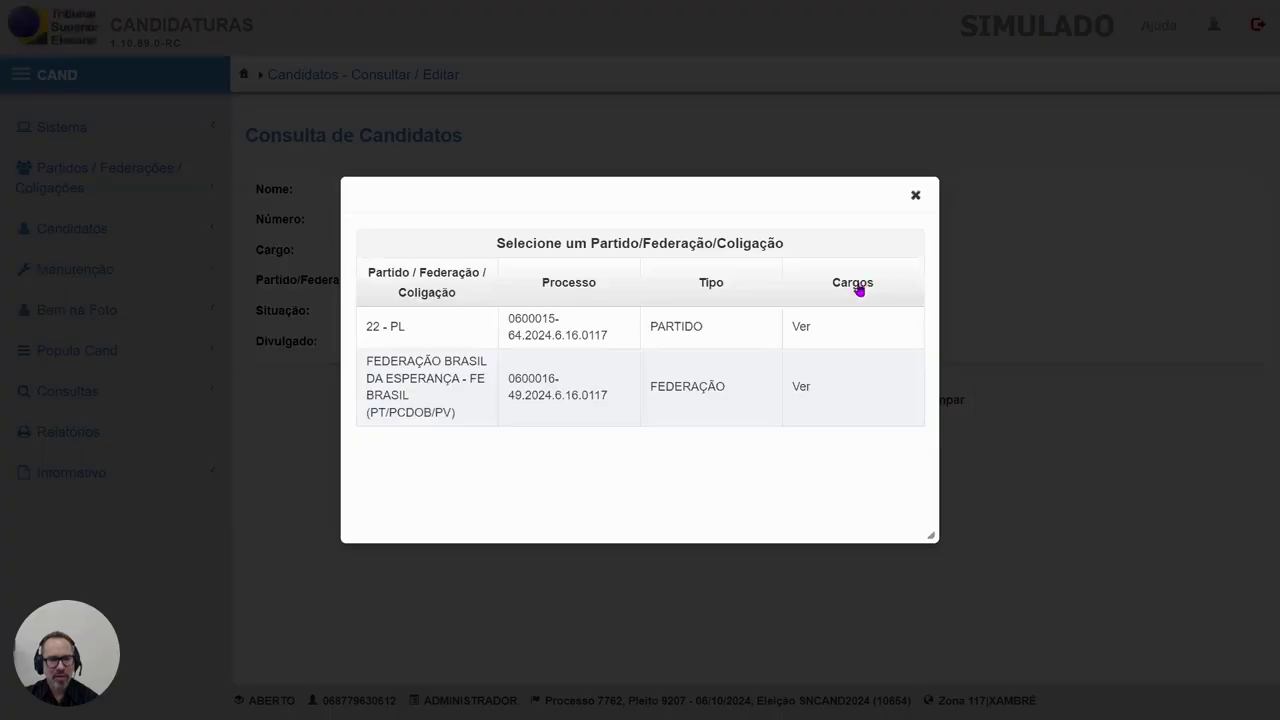
click(394, 331)
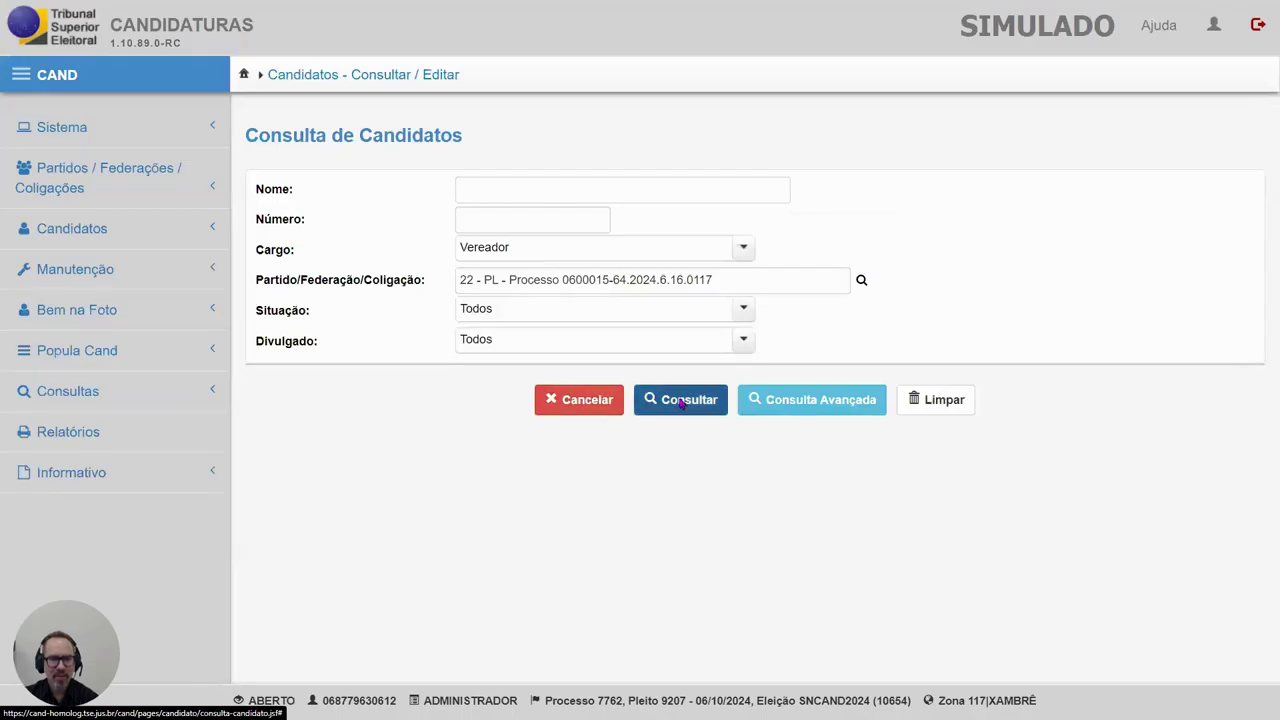
click(680, 400)
- Check the last candidate's registration requirements, then go to the Relatórios page
scroll(573, 562, down, 4)
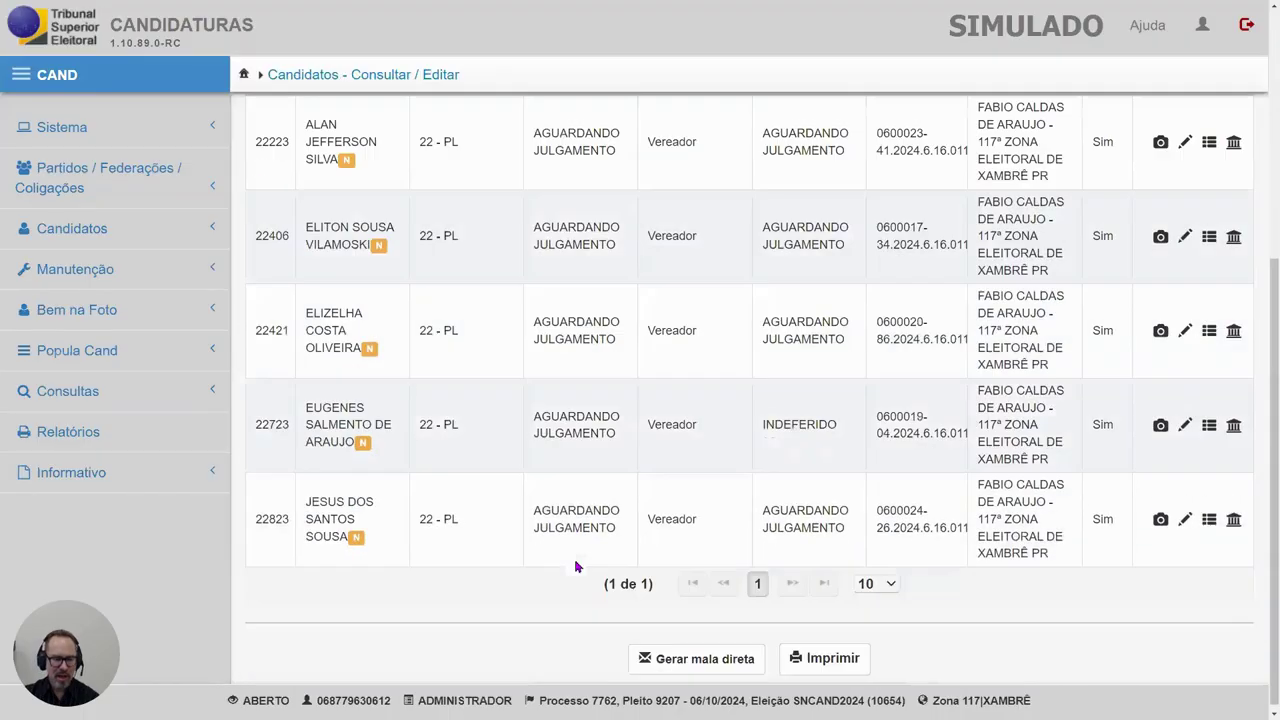
drag(309, 500, 372, 542)
drag(875, 512, 958, 528)
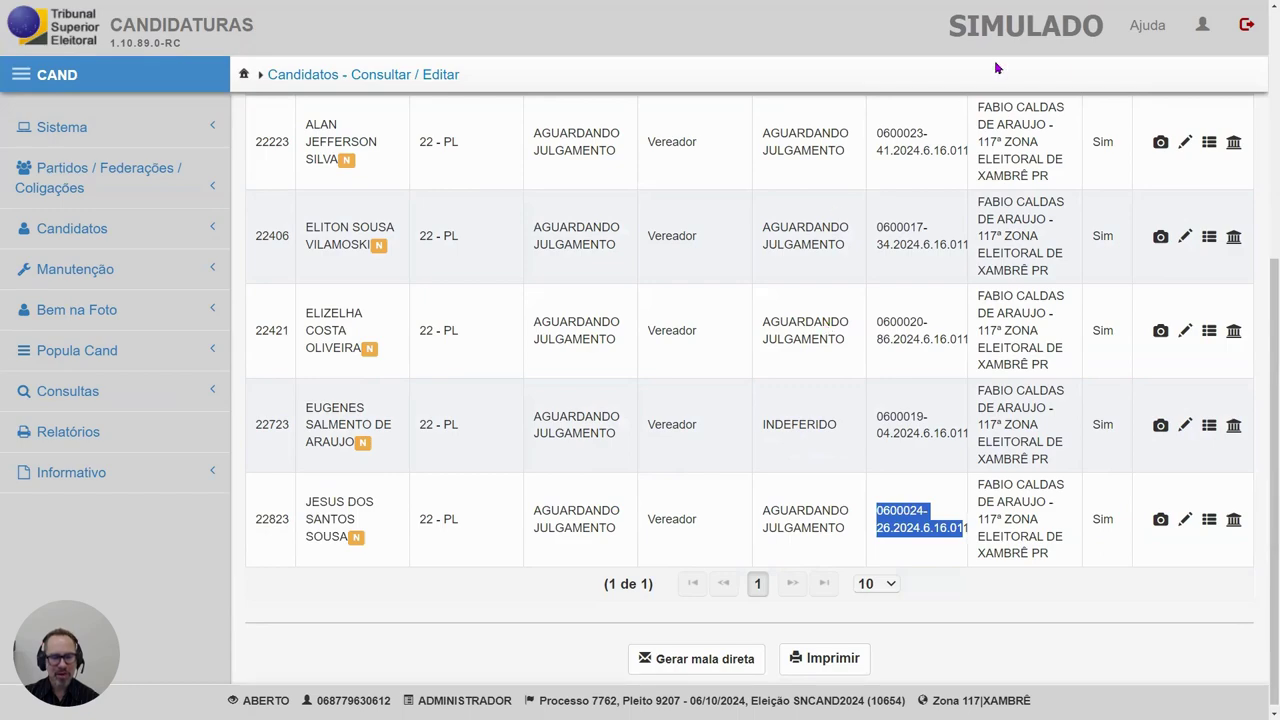
key(super)
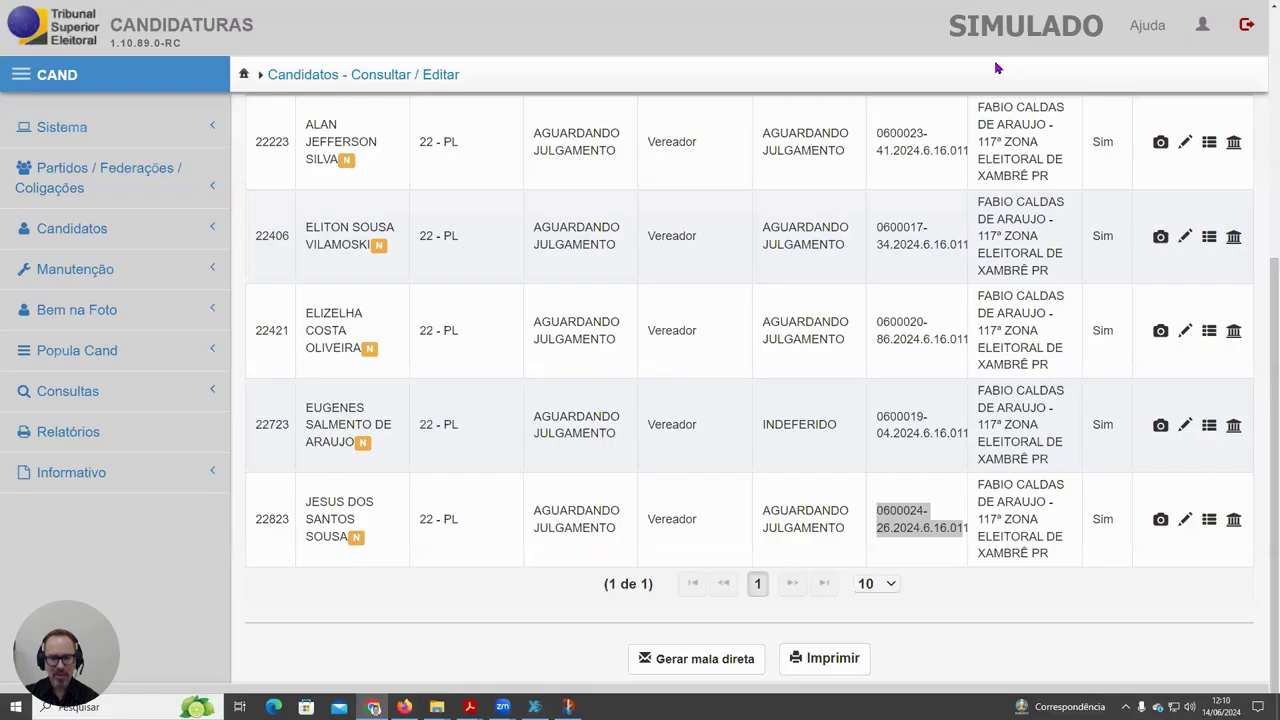
click(1209, 519)
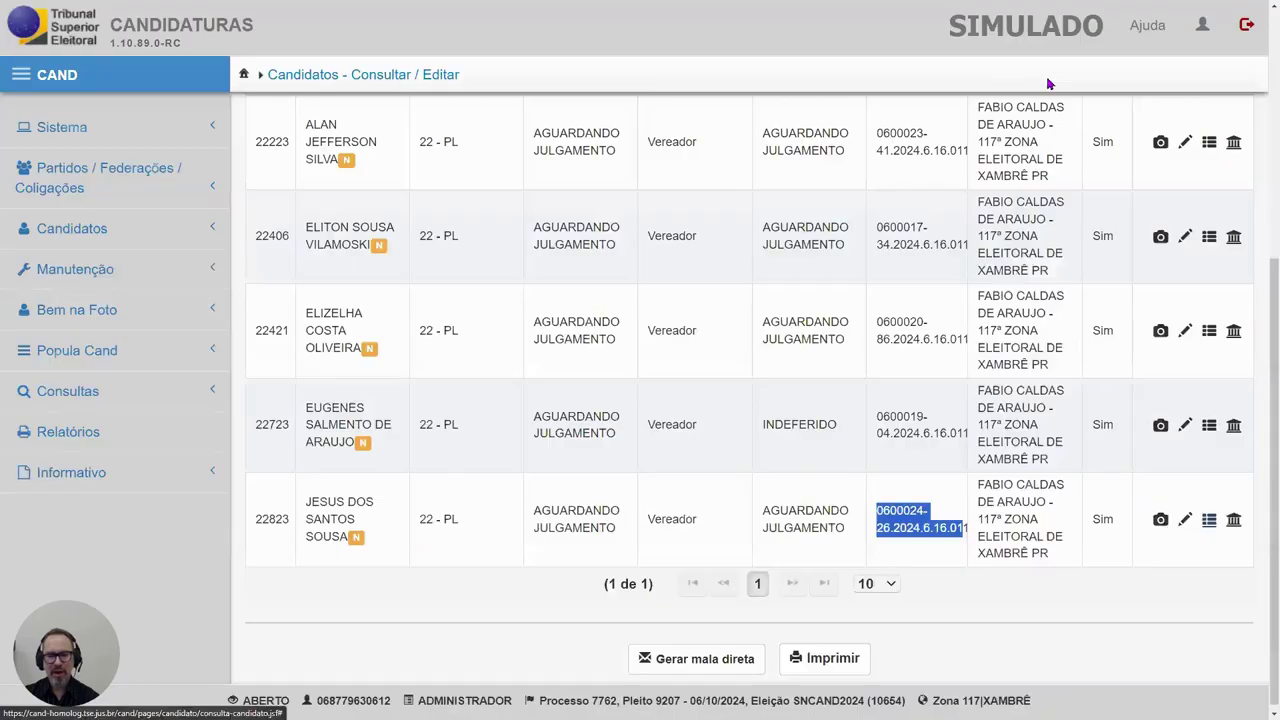
key(super)
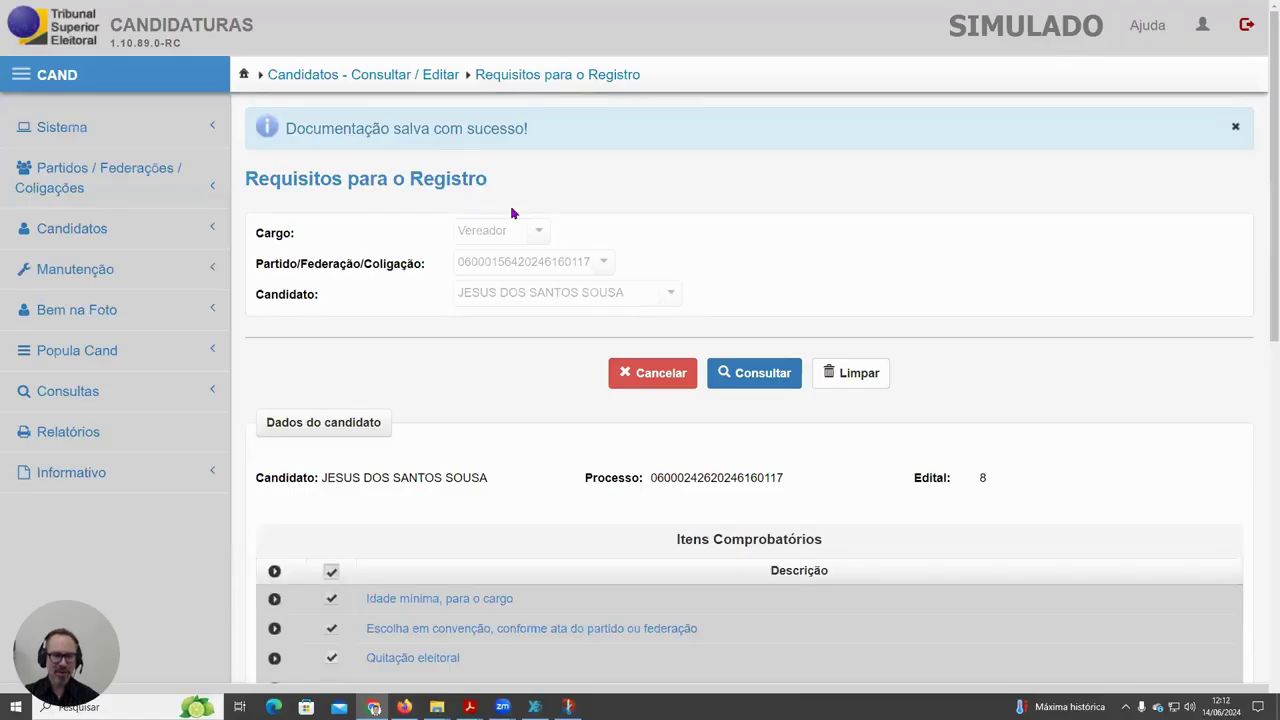
click(154, 432)
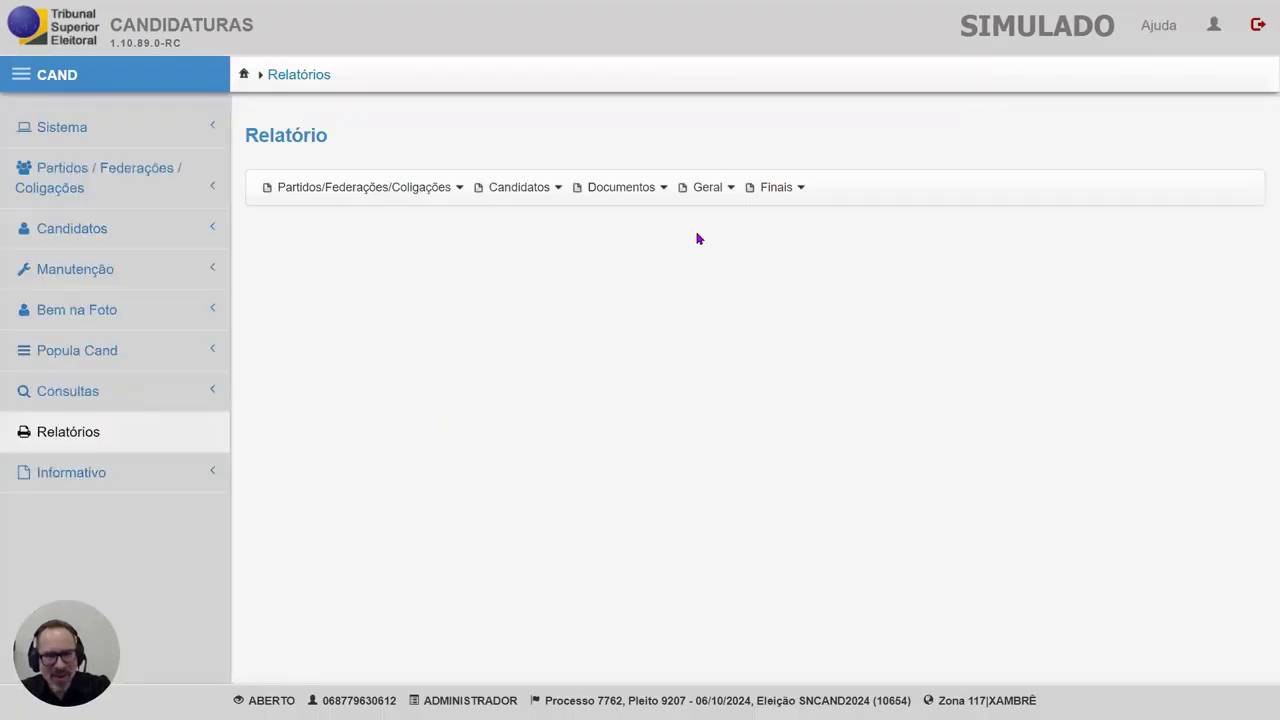
- Generate substitution Edital 8 and attach it to PJe, then list Vereador candidates again
click(630, 188)
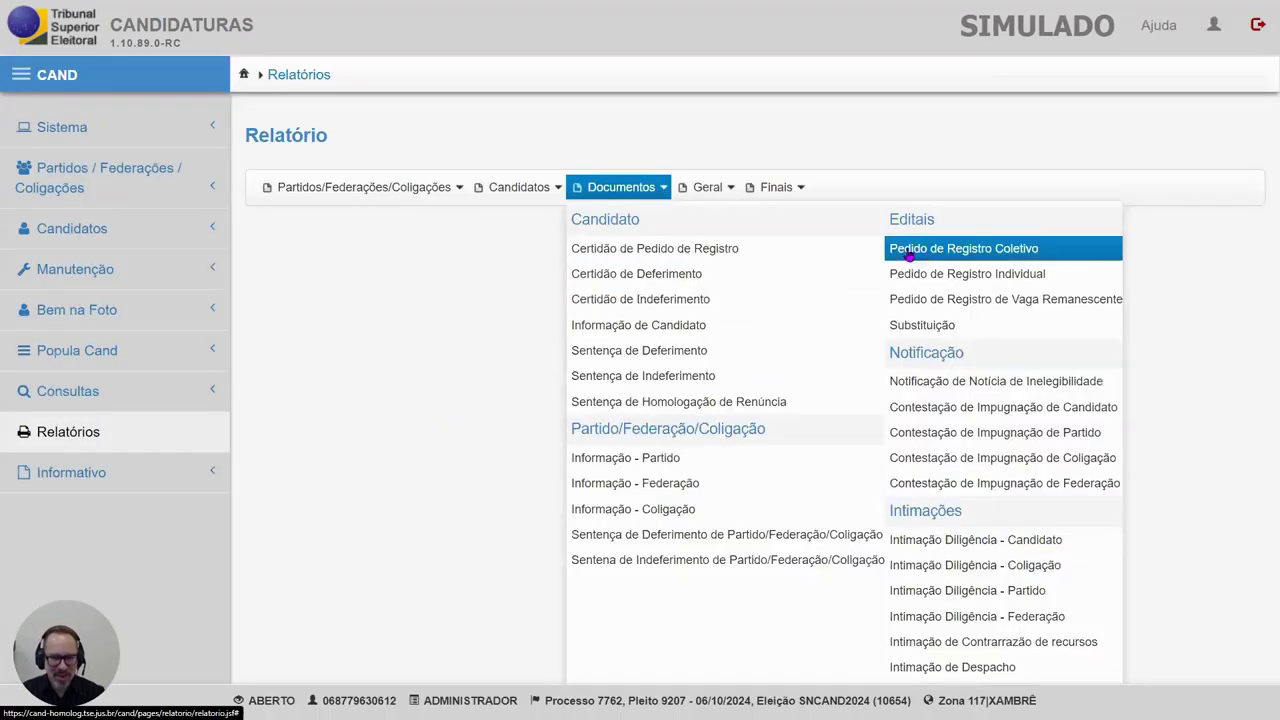
click(925, 326)
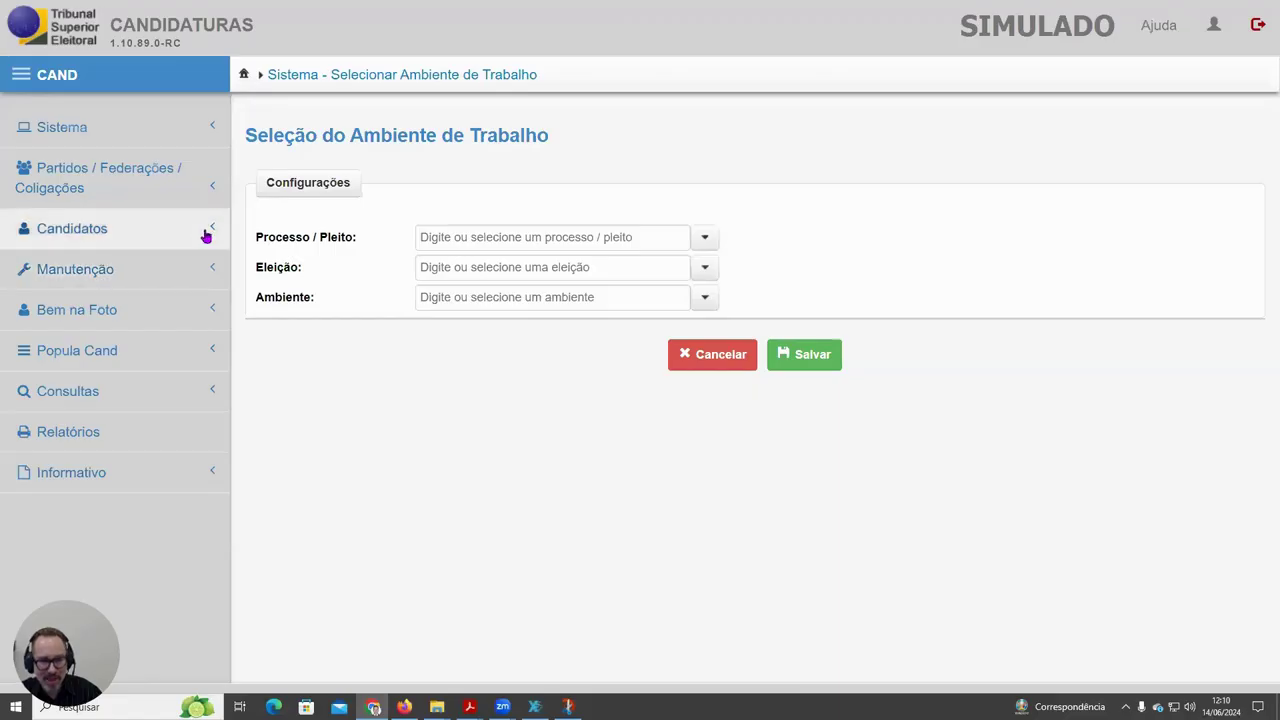
click(205, 230)
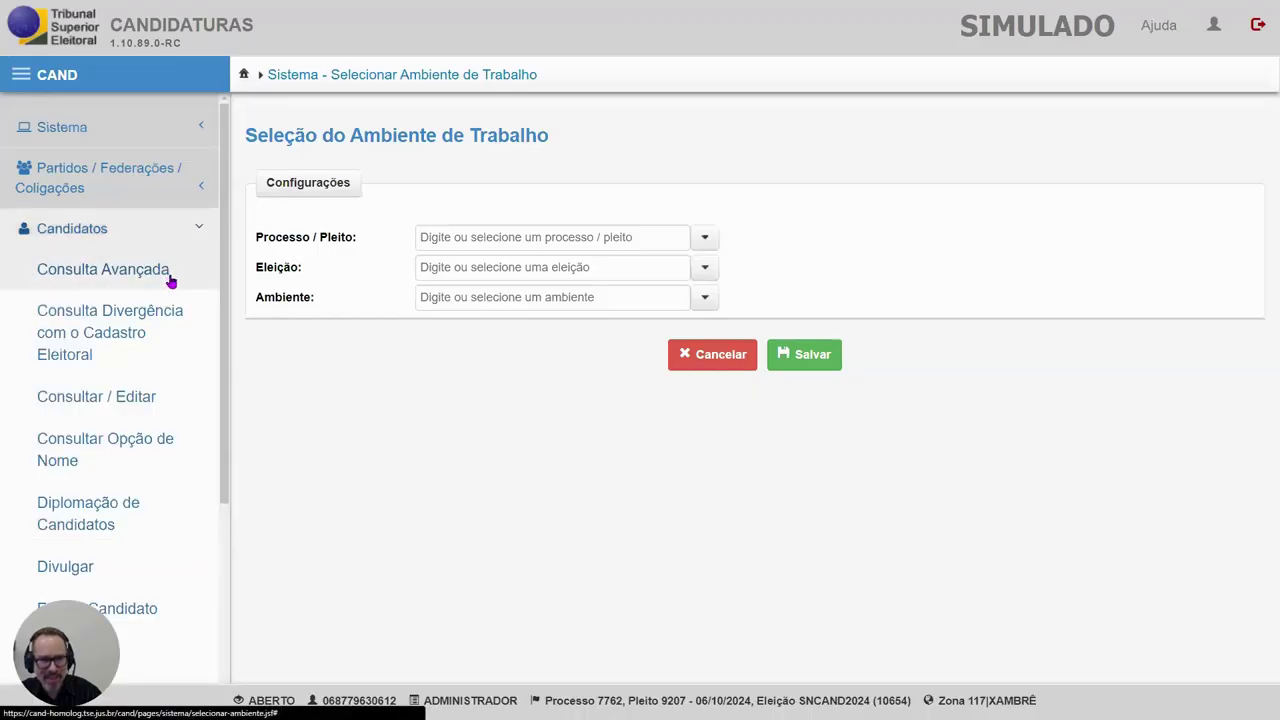
click(134, 396)
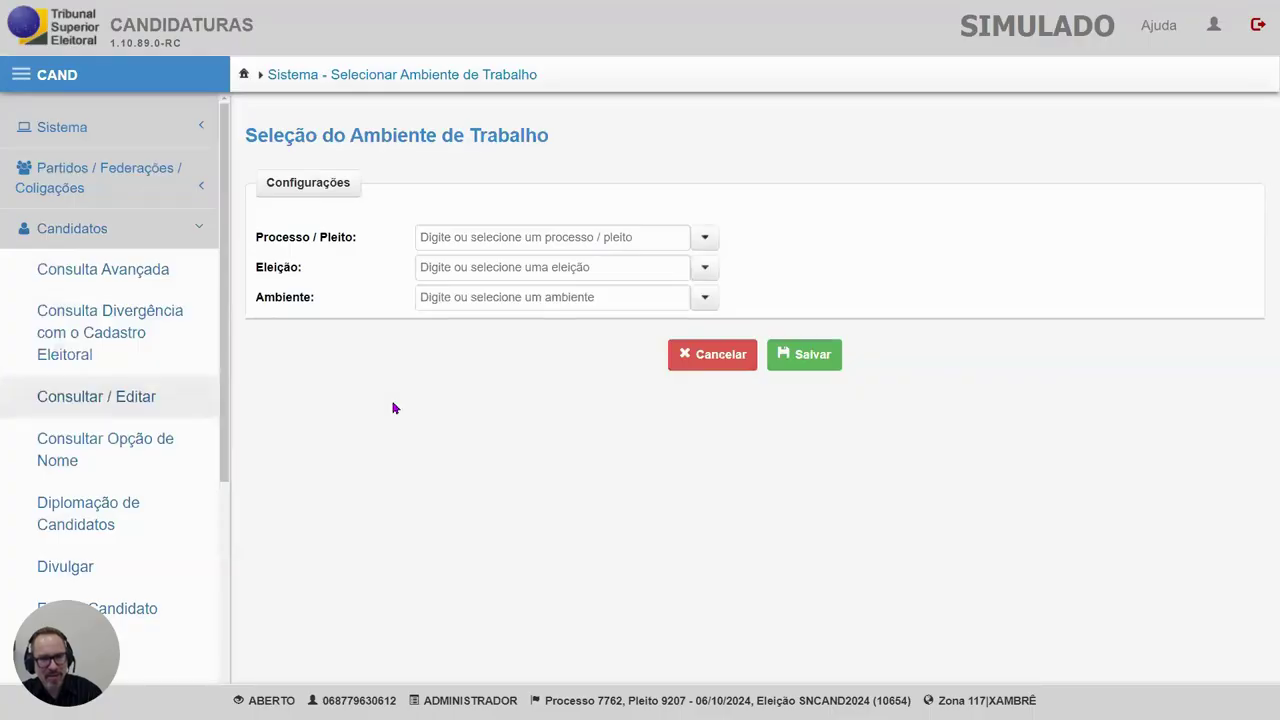
click(741, 248)
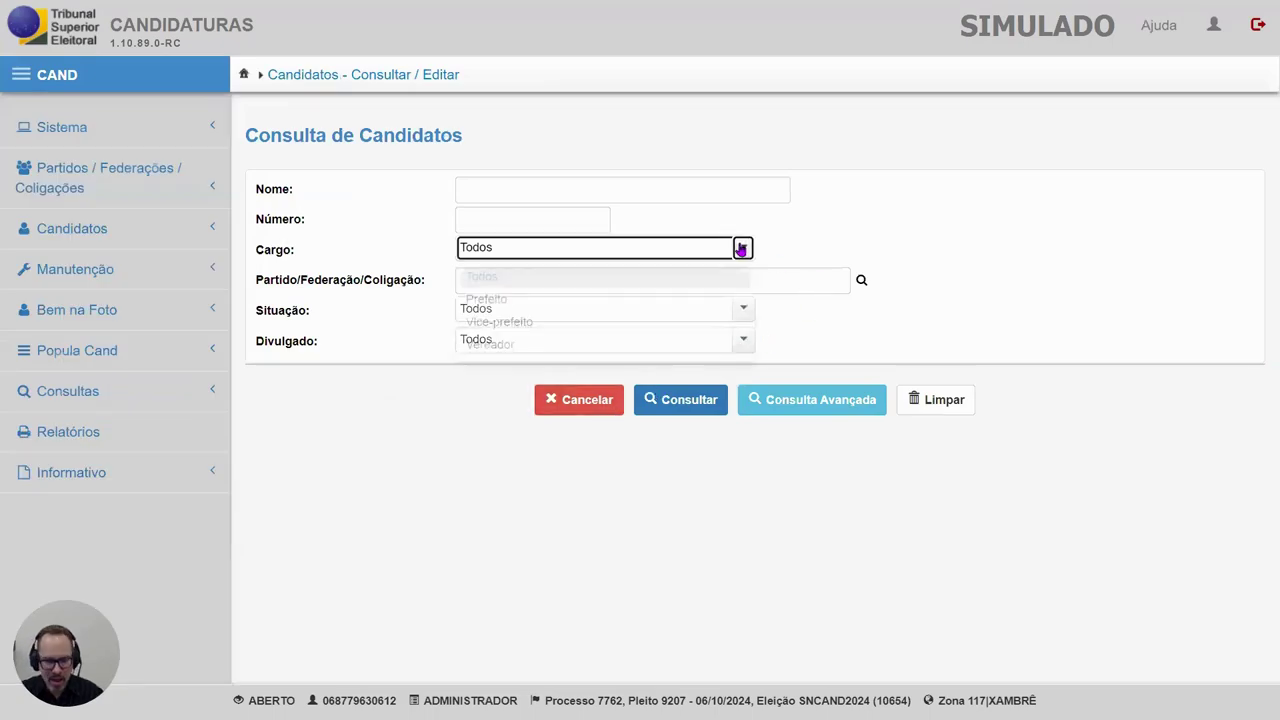
click(531, 346)
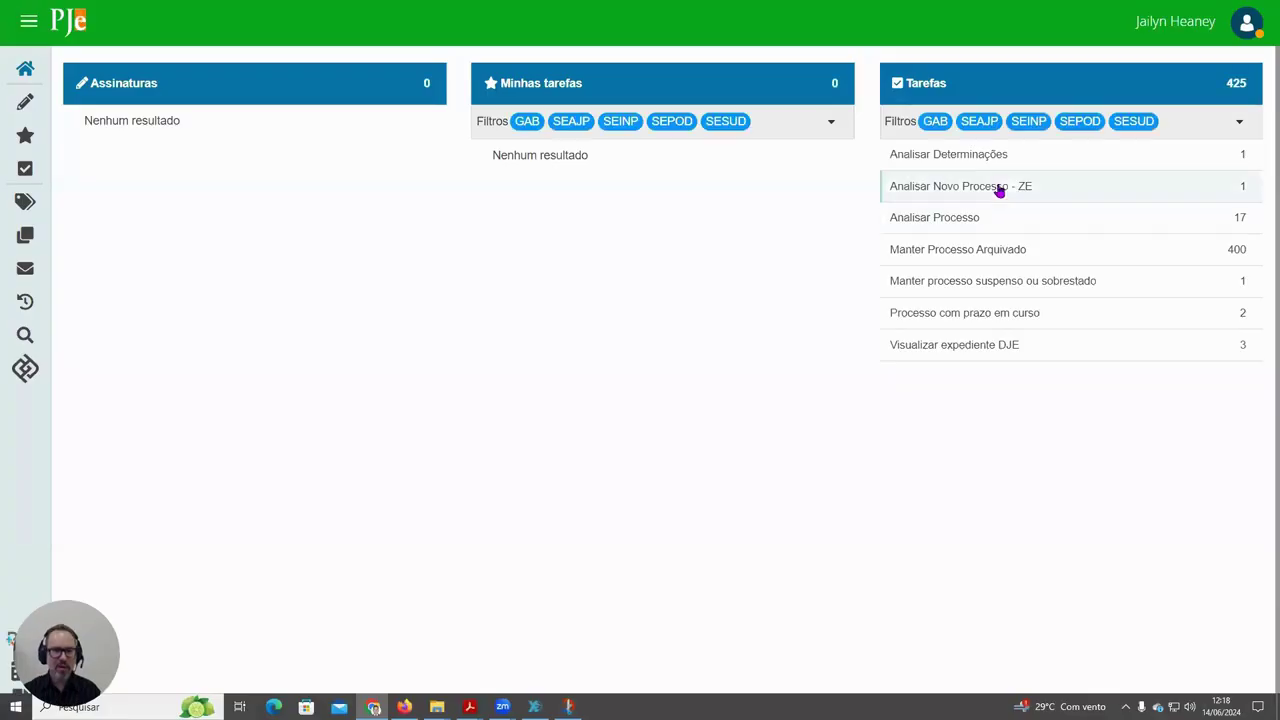
- Append 'teste' to the RCand process object, save it, and execute Analisar Novo Processo - ZE
click(995, 190)
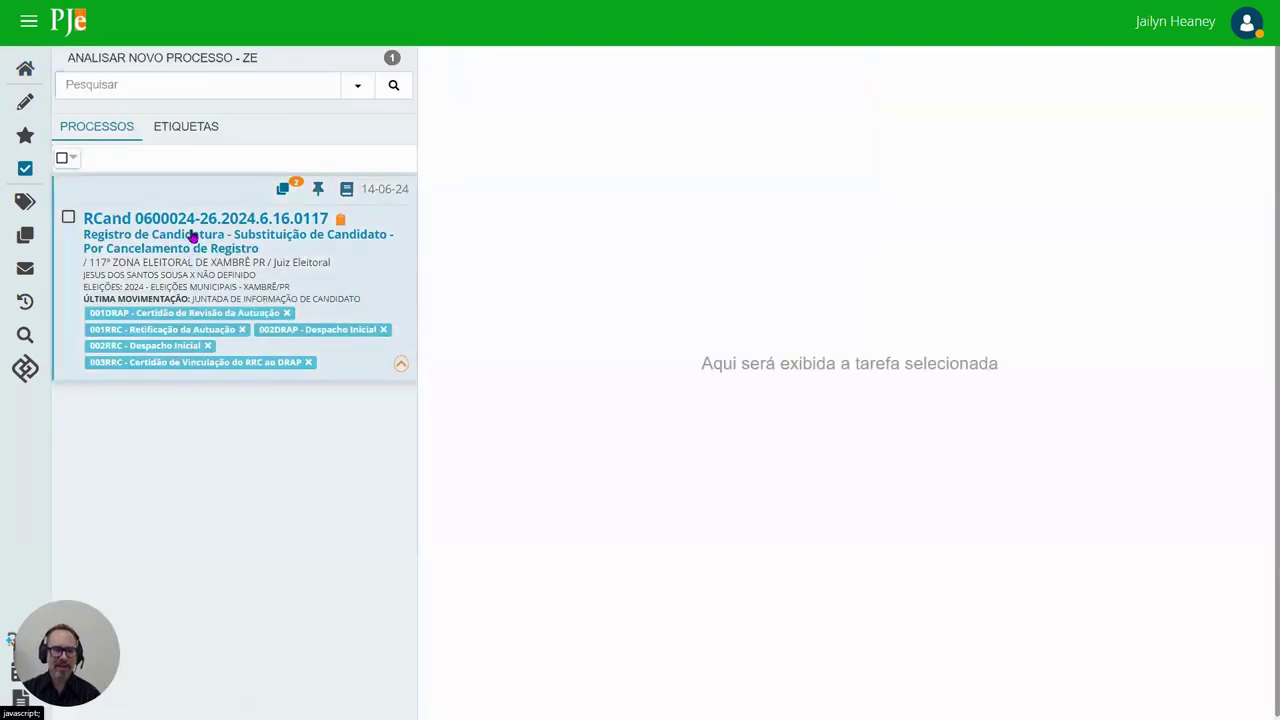
click(193, 236)
click(651, 230)
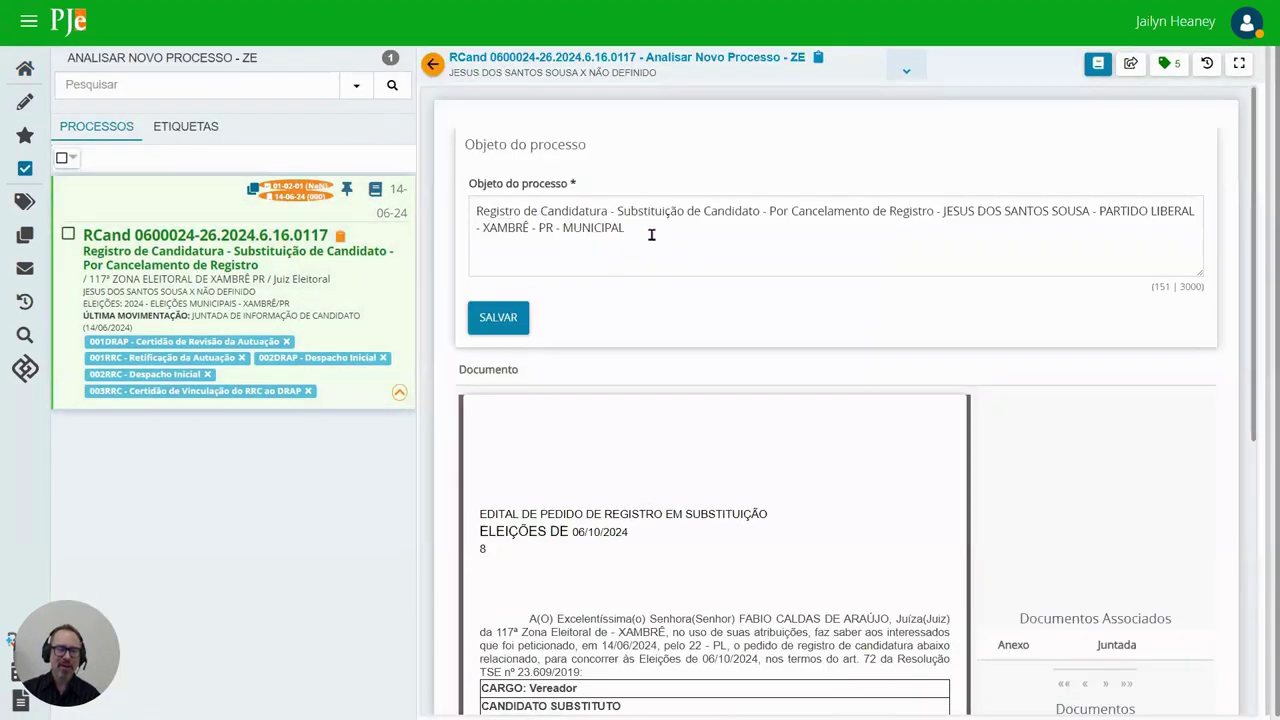
key(Return)
key(Return)
text(teste)
click(498, 317)
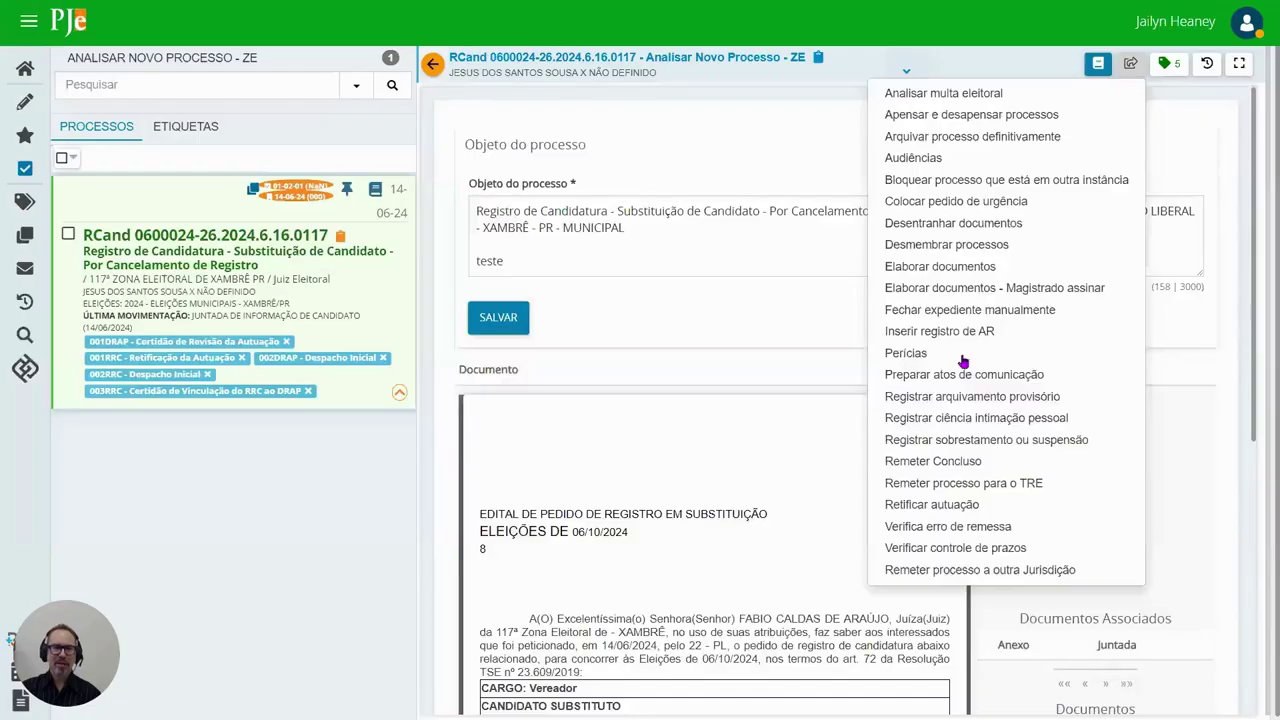
click(963, 368)
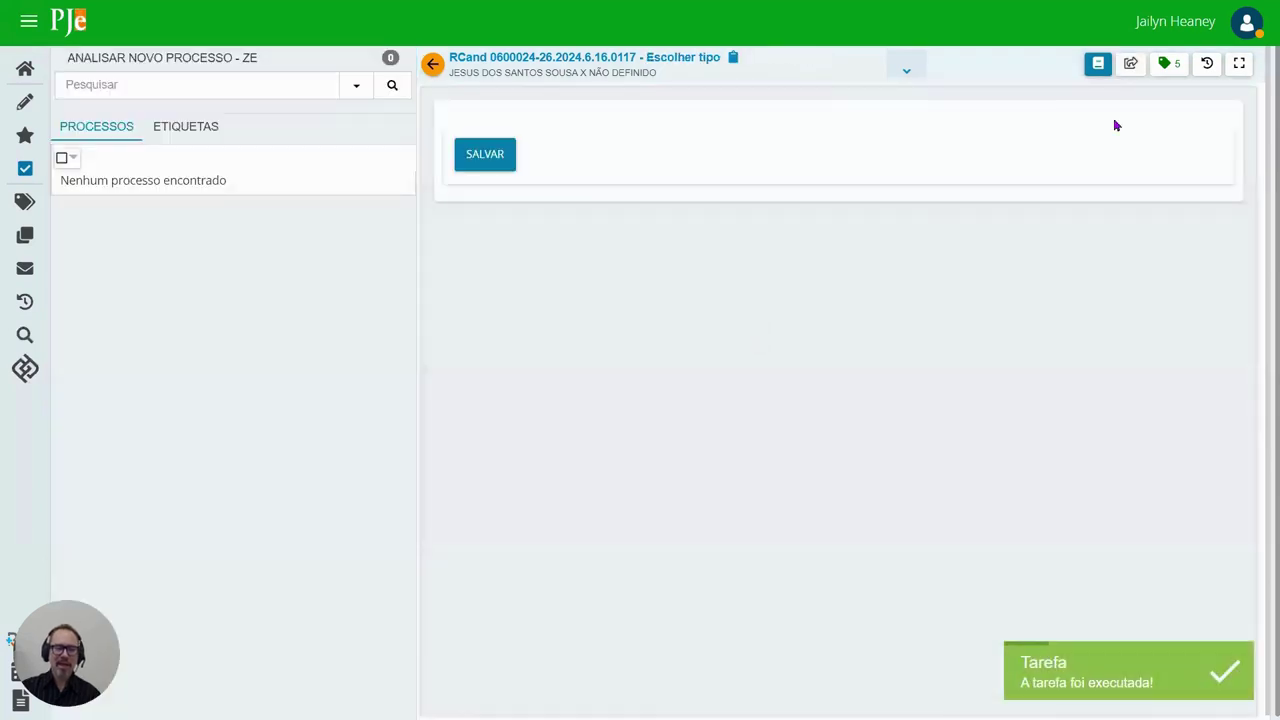
- Prepare and digitally sign the edital communication, check DJE edition 1/2024, and reopen the RCand process
click(1130, 64)
click(1043, 93)
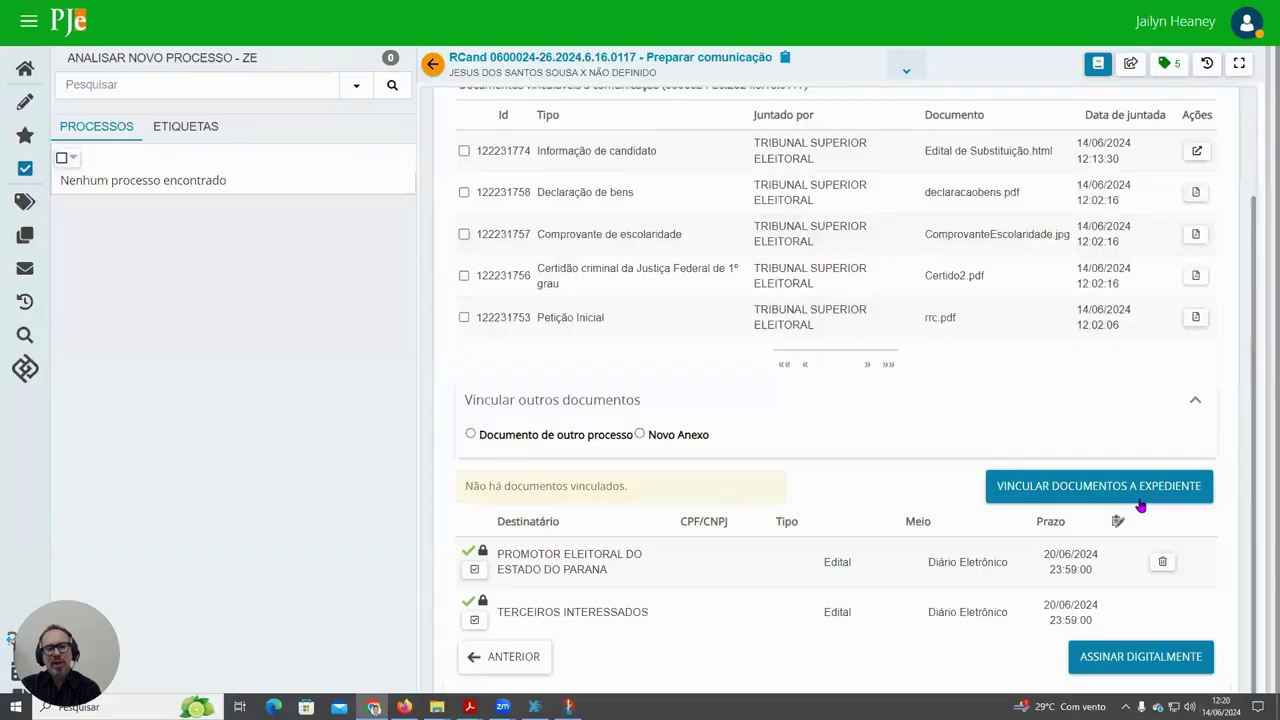
click(1138, 656)
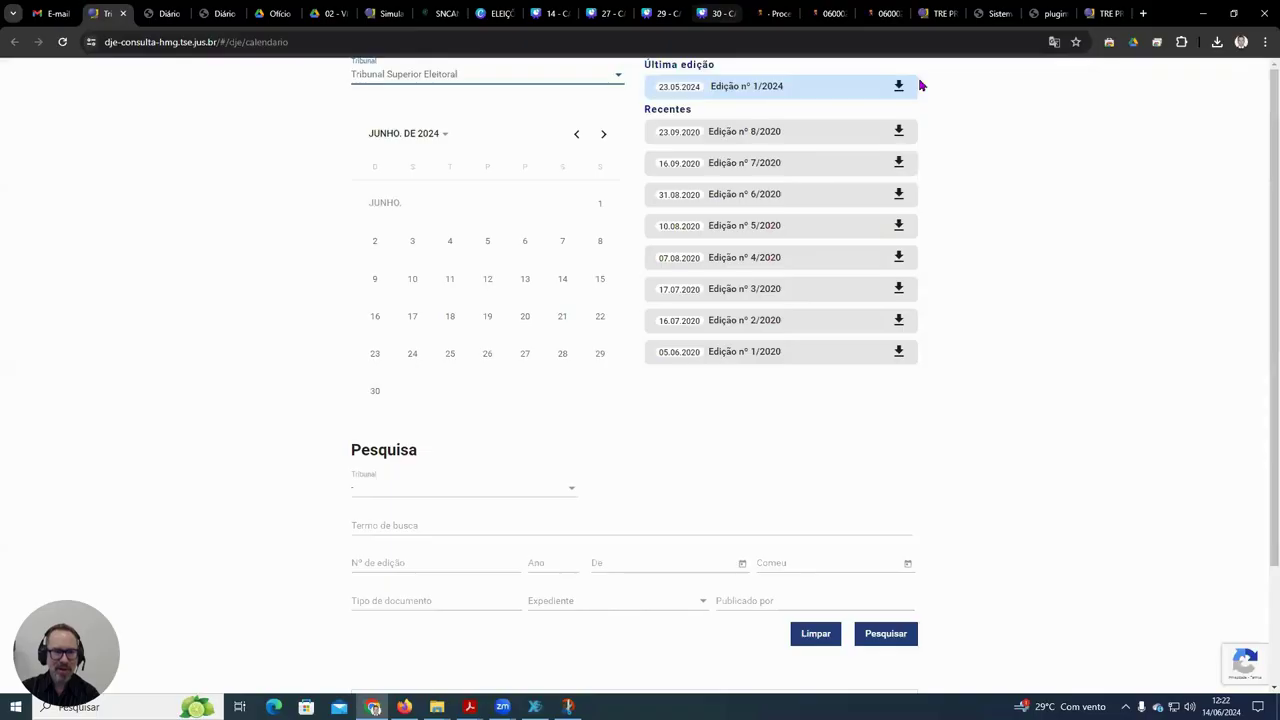
click(729, 94)
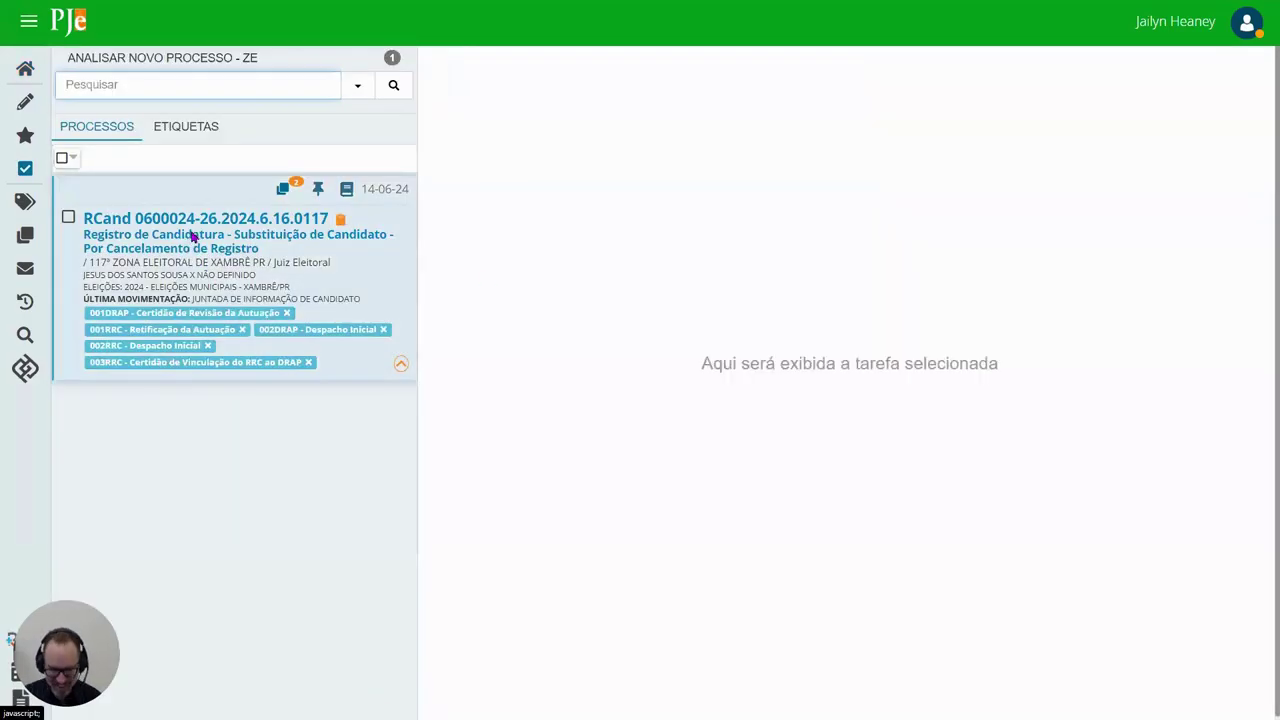
click(191, 237)
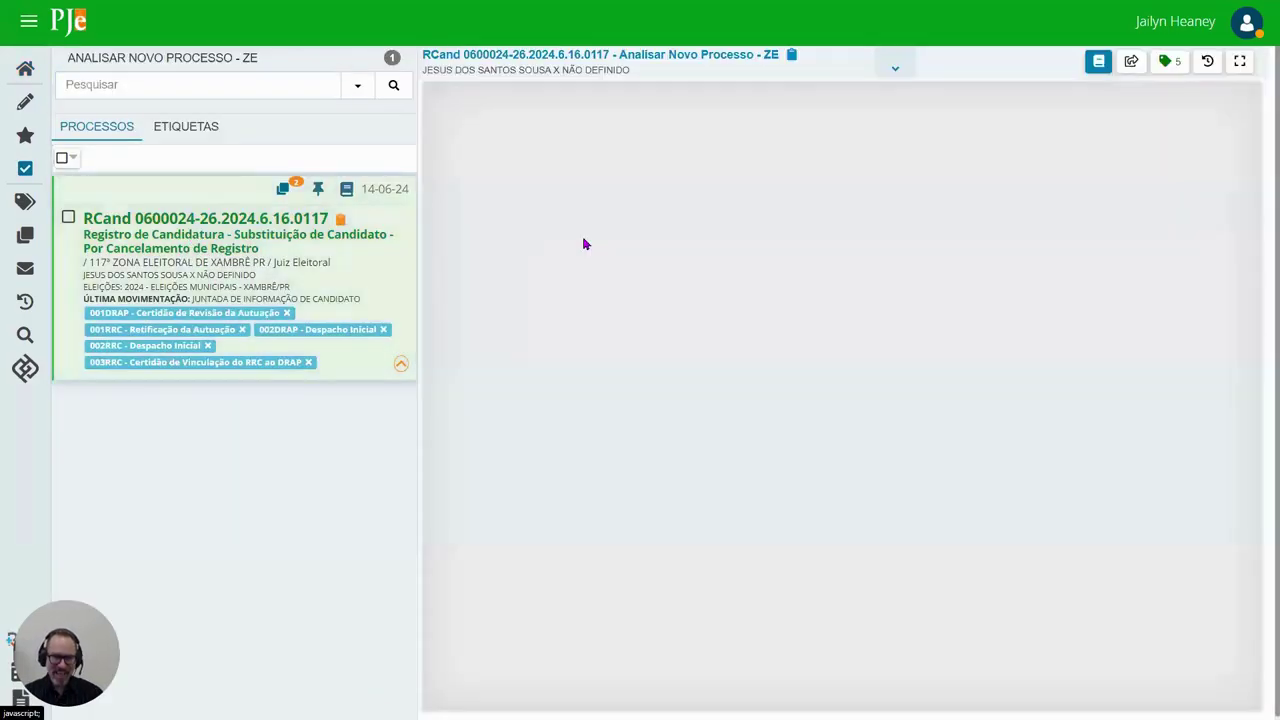